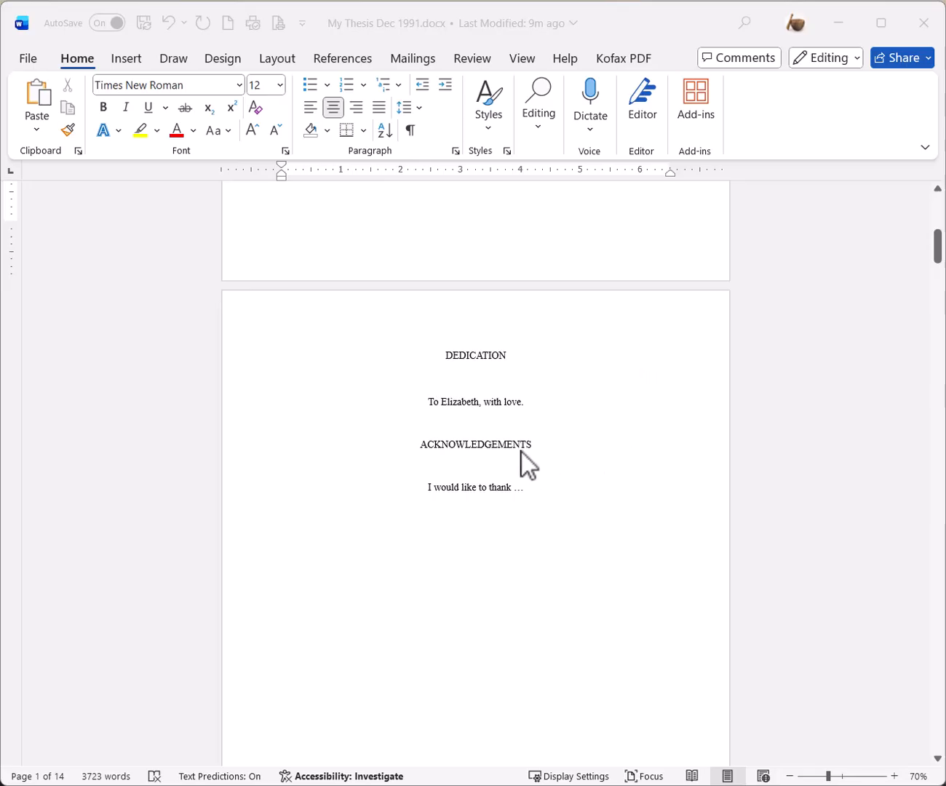
- Insert a page break before ACKNOWLEDGEMENTS so it starts on its own page after the Dedication
{"action": "left_click", "coordinate": [423, 450]}
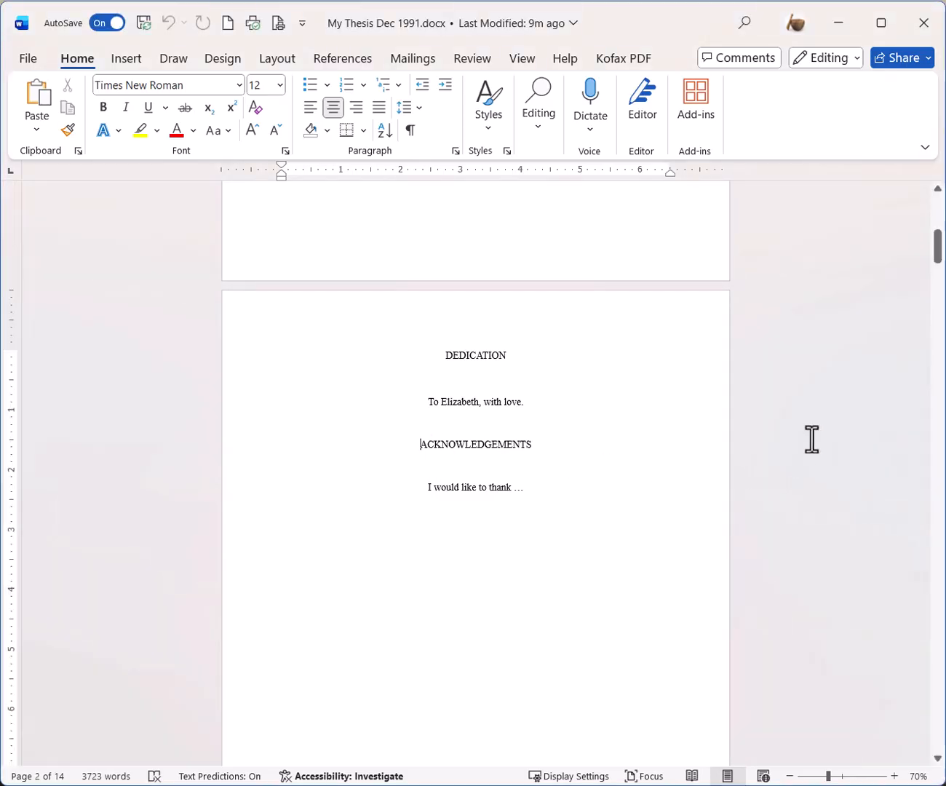
{"action": "key", "text": "Return"}
{"action": "key", "text": "Return"}
{"action": "key", "text": "Return"}
{"action": "key", "text": "Return"}
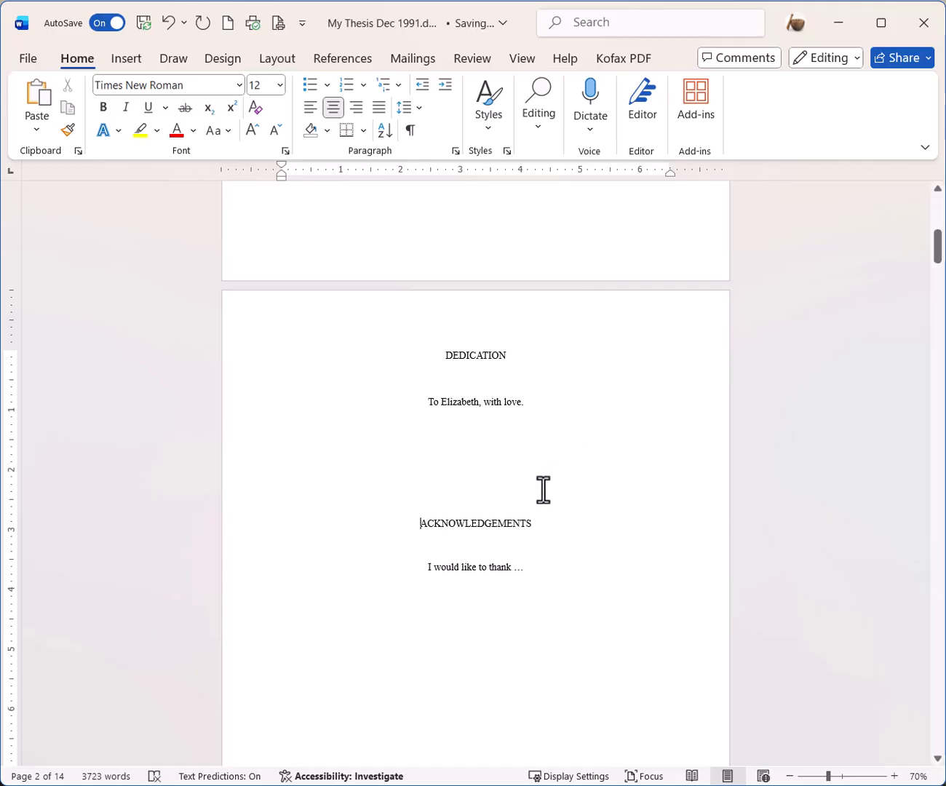
{"action": "key", "text": "ctrl+Return"}
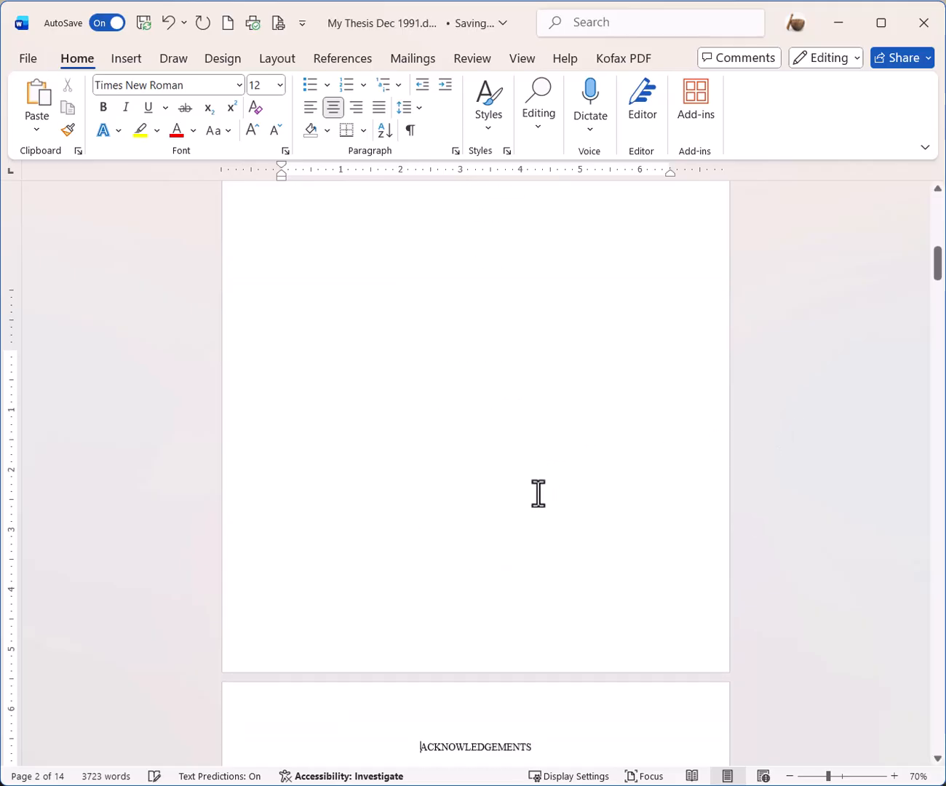
{"action": "scroll", "coordinate": [519, 609], "scroll_direction": "down", "scroll_amount": 2}
{"action": "scroll", "coordinate": [523, 619], "scroll_direction": "up", "scroll_amount": 5}
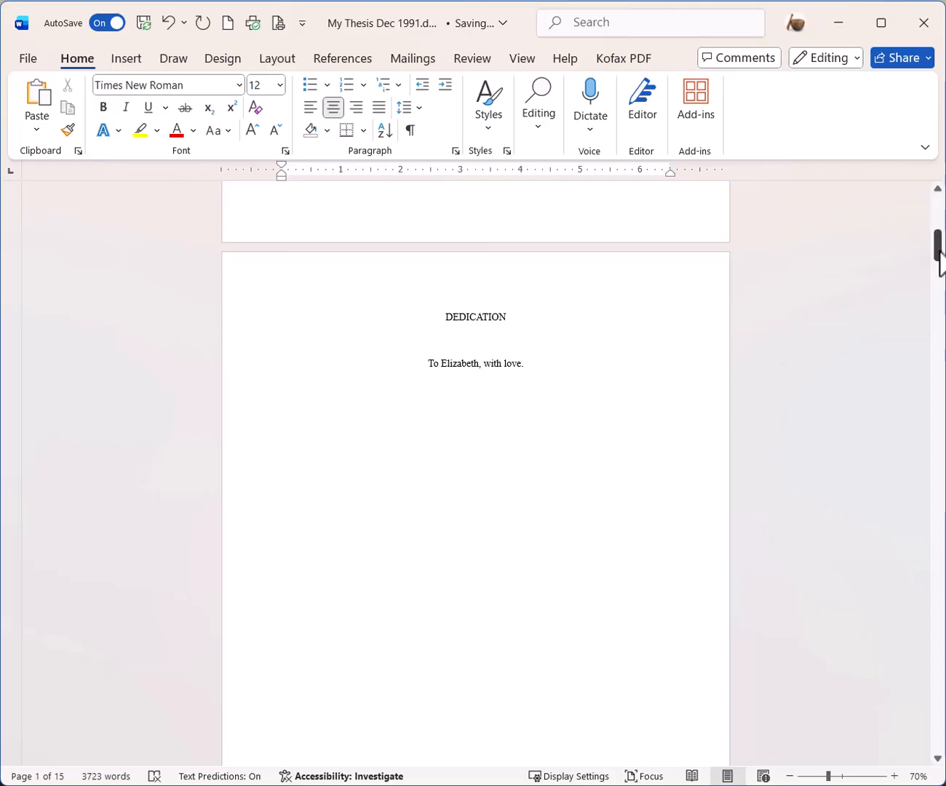
{"action": "left_click_drag", "start_coordinate": [938, 251], "coordinate": [934, 322]}
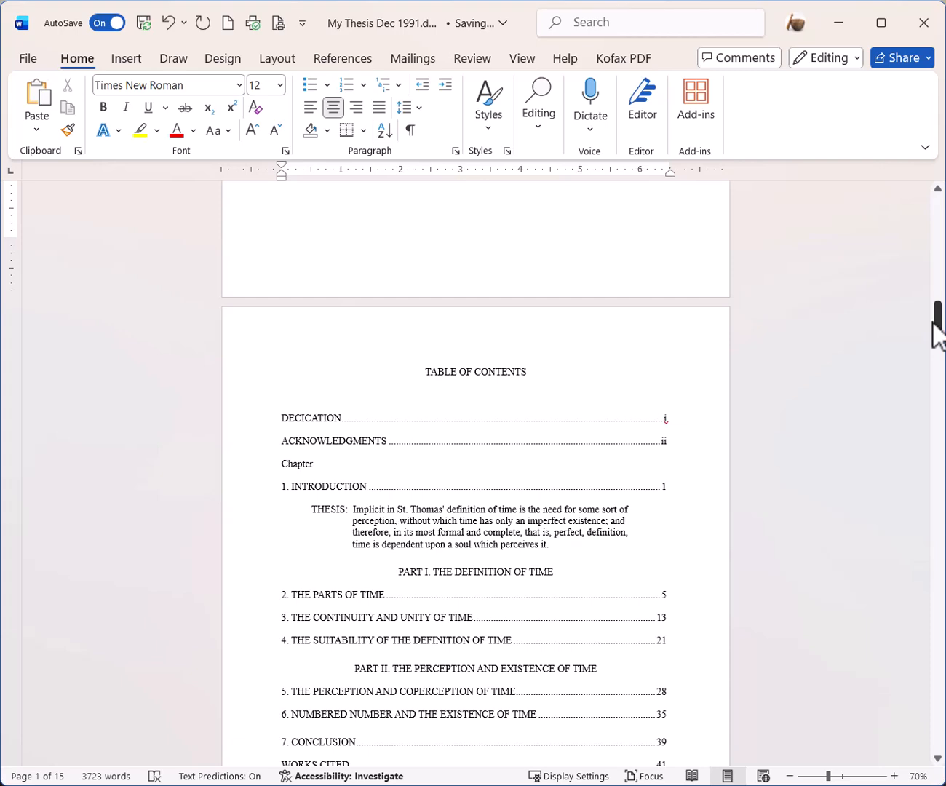
{"action": "left_click_drag", "start_coordinate": [934, 322], "coordinate": [938, 383]}
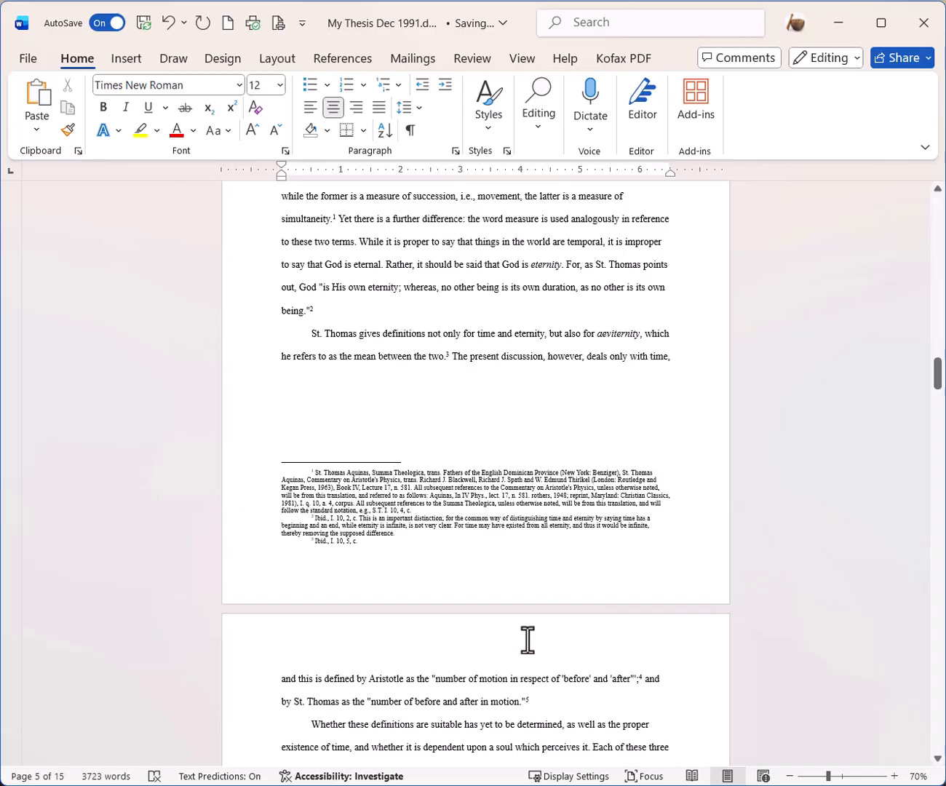
{"action": "scroll", "coordinate": [531, 636], "scroll_direction": "down", "scroll_amount": 1}
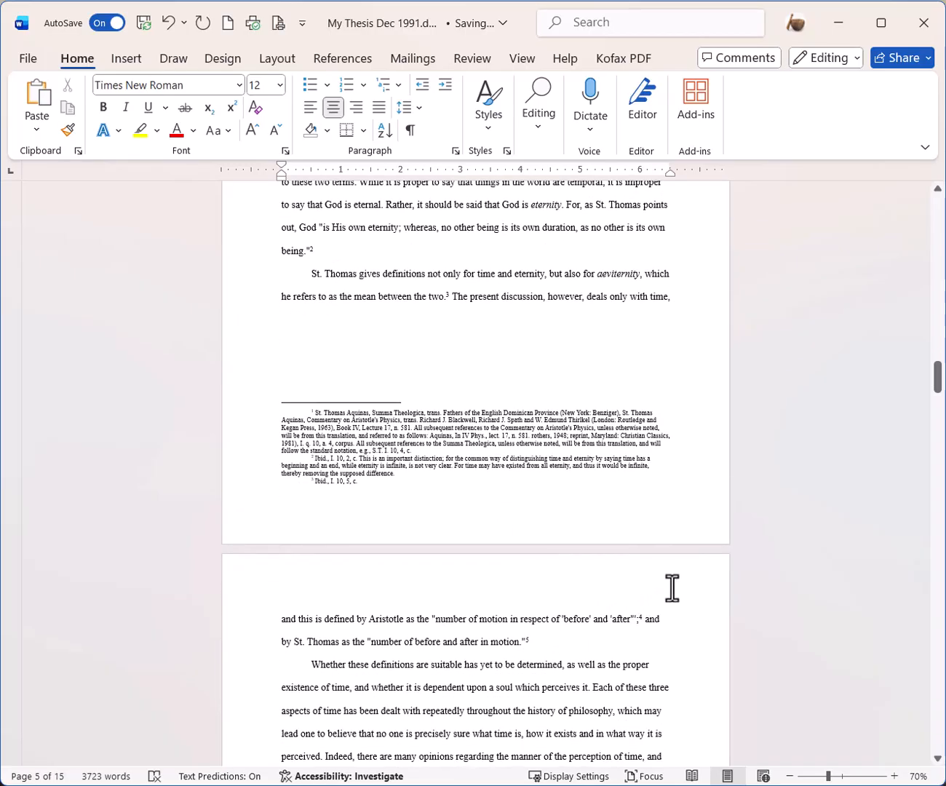
{"action": "left_click_drag", "start_coordinate": [938, 381], "coordinate": [939, 254]}
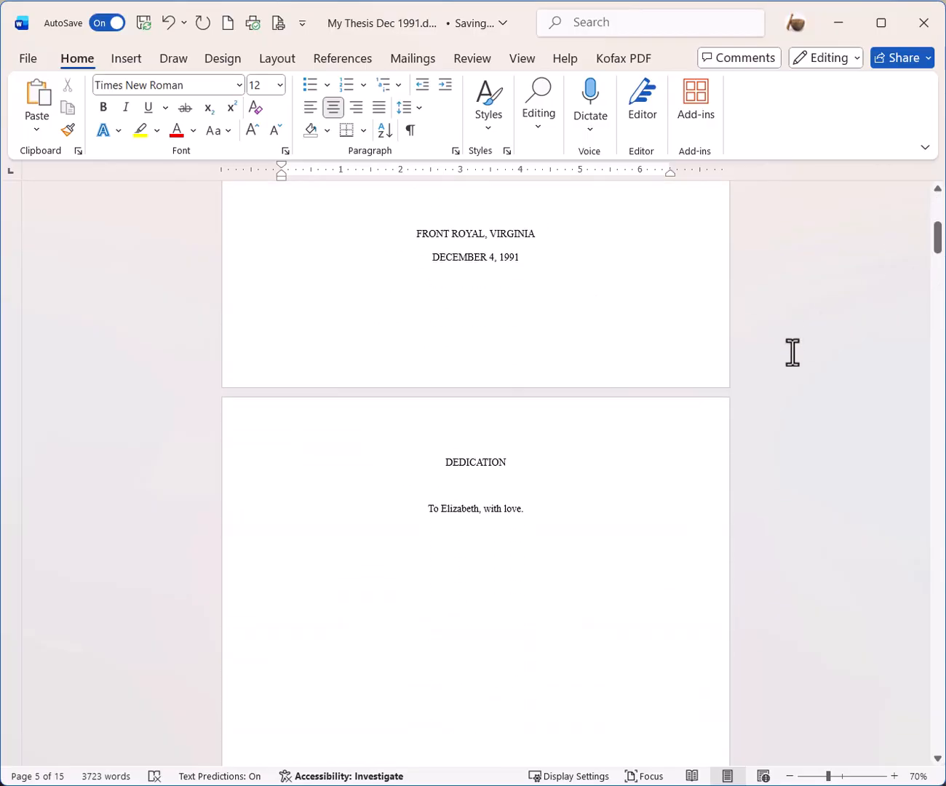
- Insert a continuous section break immediately before the DEDICATION heading
{"action": "left_click", "coordinate": [447, 466]}
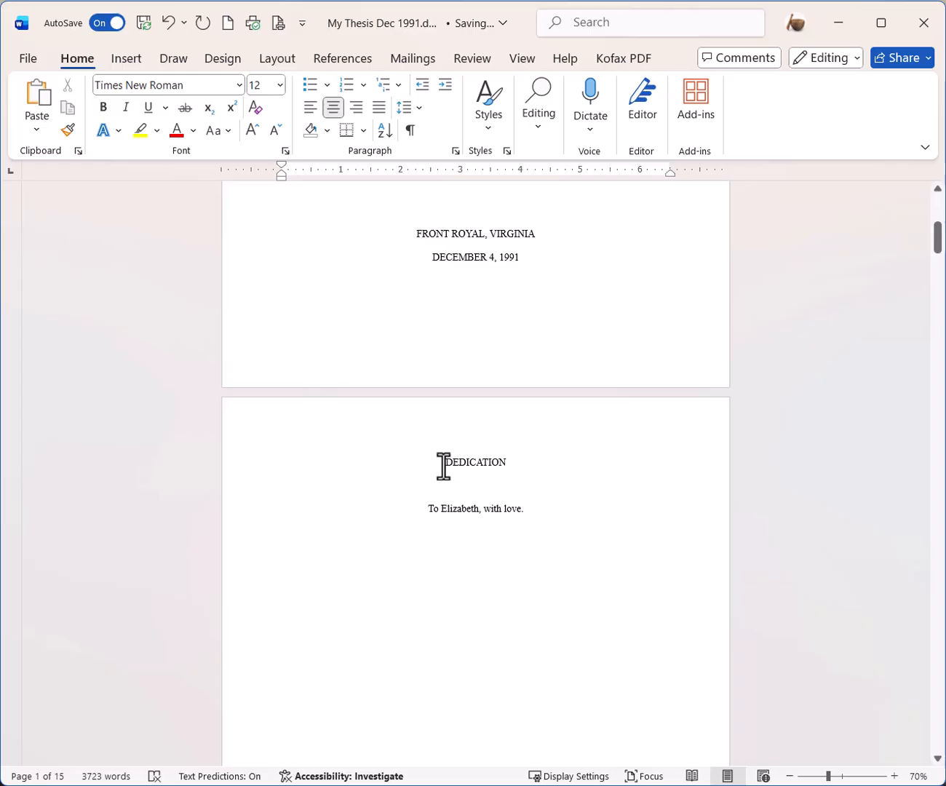
{"action": "left_click", "coordinate": [447, 465]}
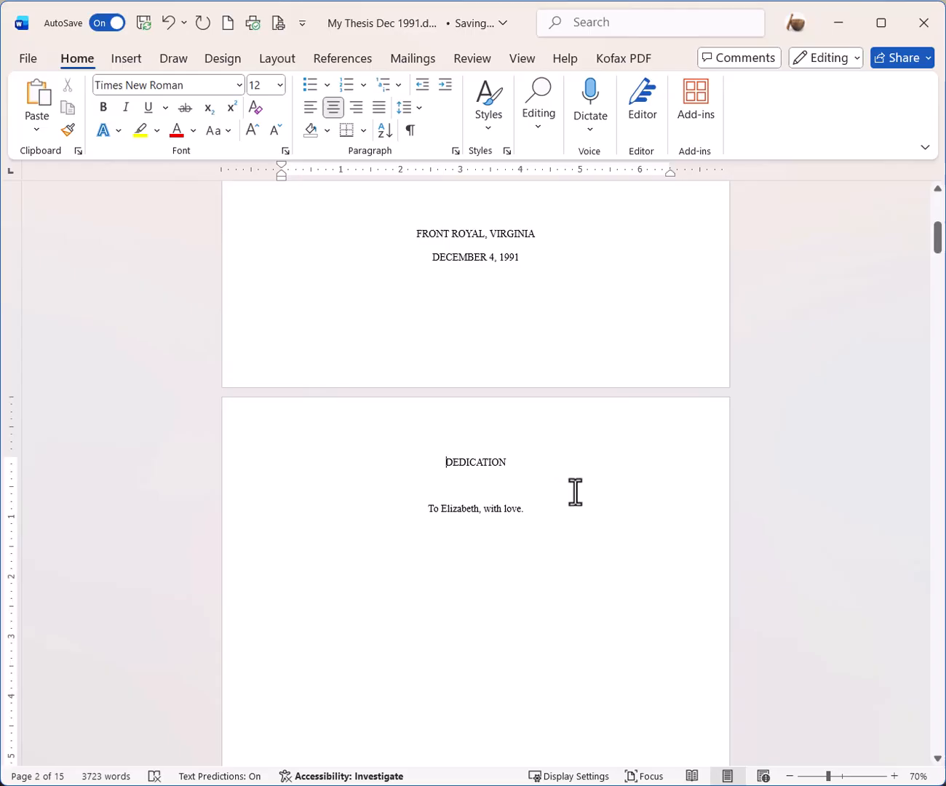
{"action": "left_click", "coordinate": [268, 59]}
{"action": "left_click", "coordinate": [260, 88]}
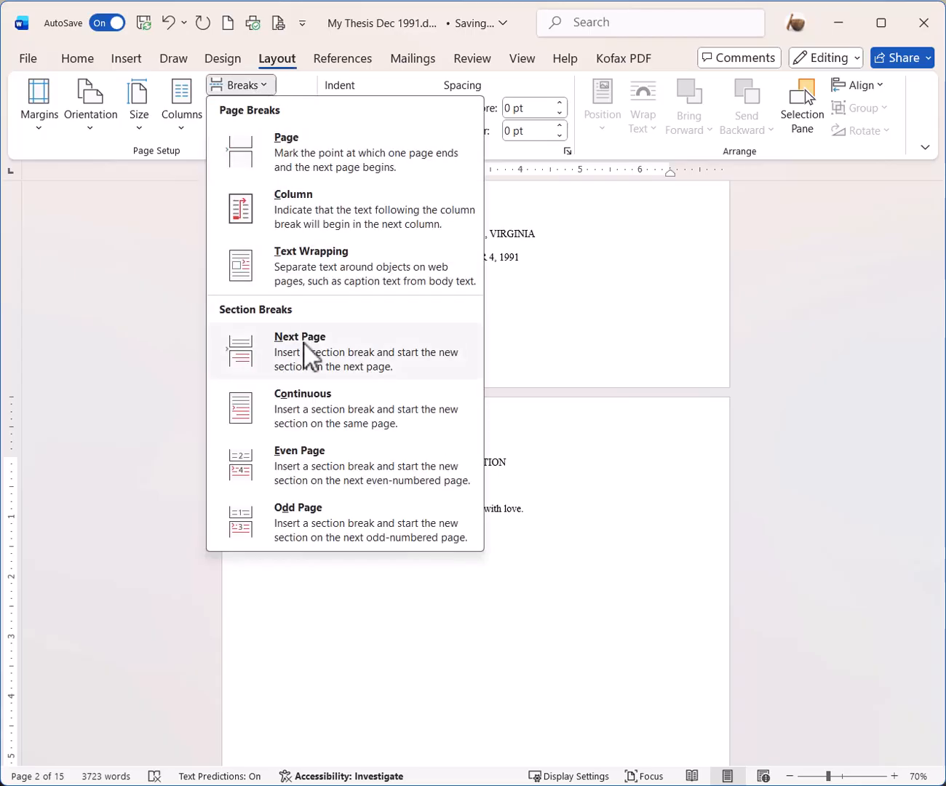
{"action": "left_click", "coordinate": [304, 405]}
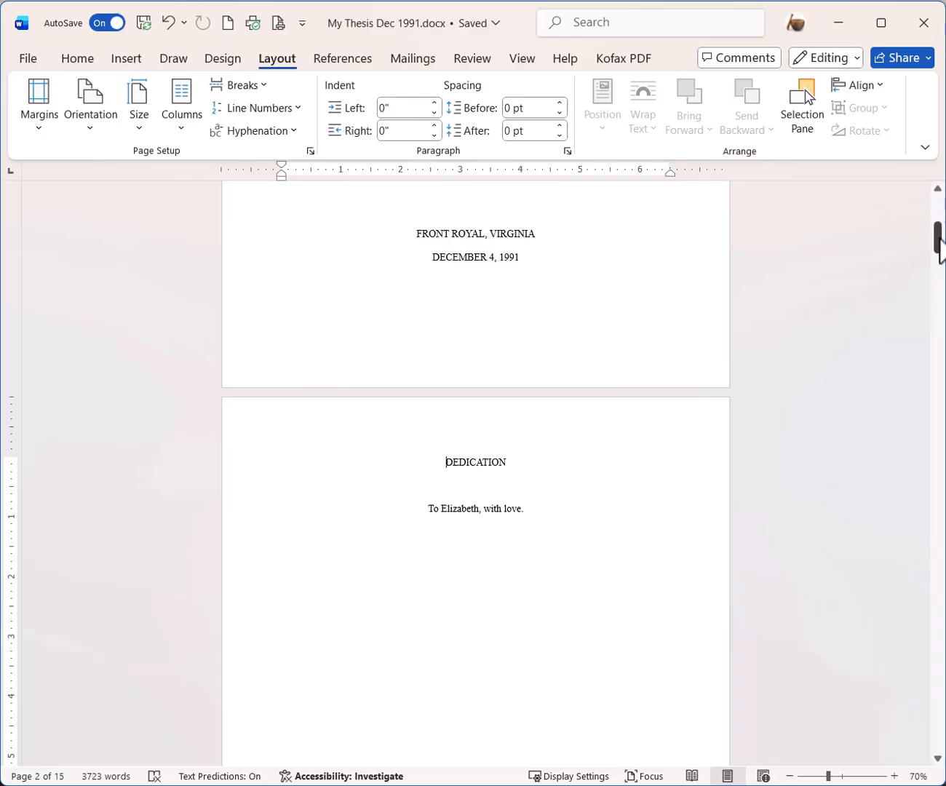
- Insert a continuous section break before the CHAPTER 1 heading
{"action": "left_click_drag", "start_coordinate": [939, 248], "coordinate": [940, 360]}
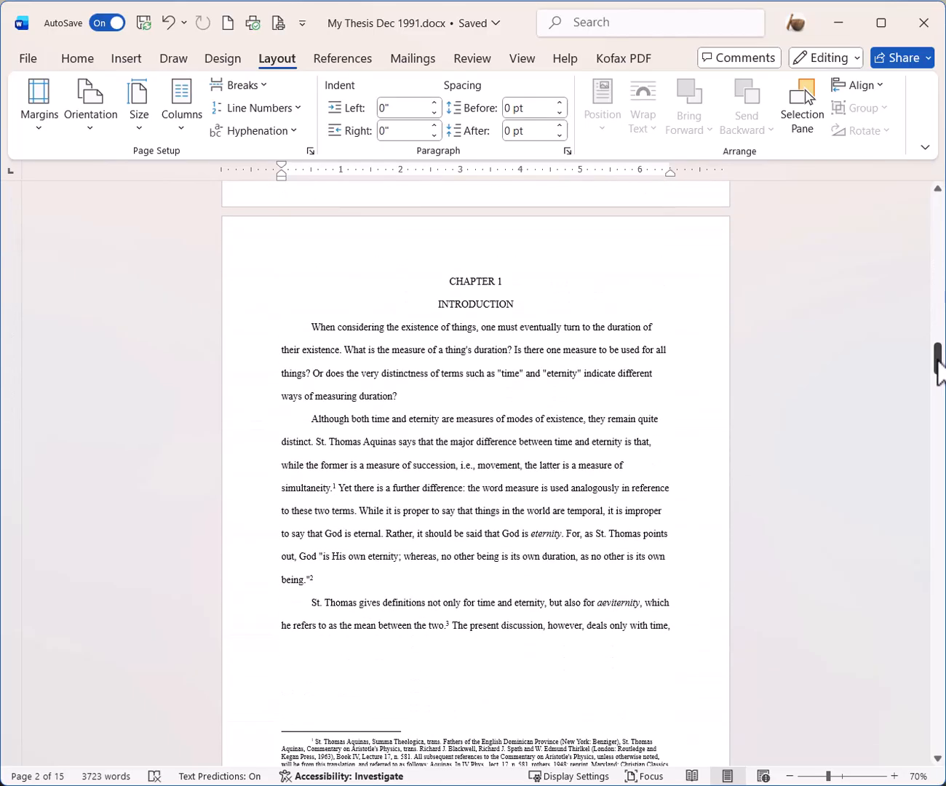
{"action": "left_click", "coordinate": [447, 282]}
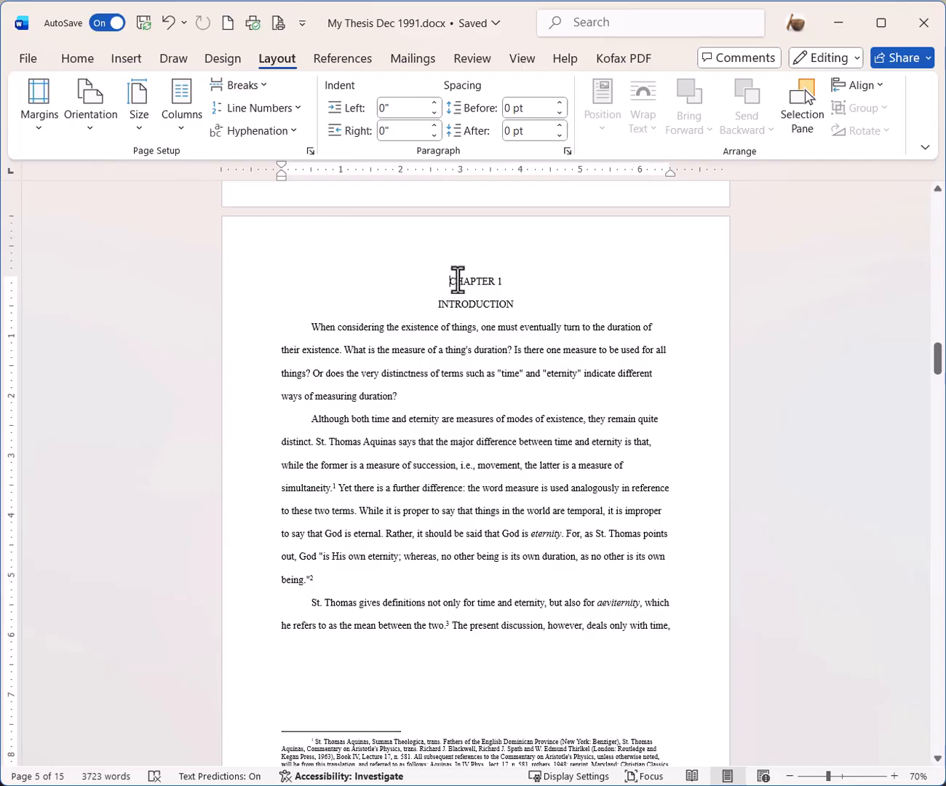
{"action": "left_click", "coordinate": [264, 87]}
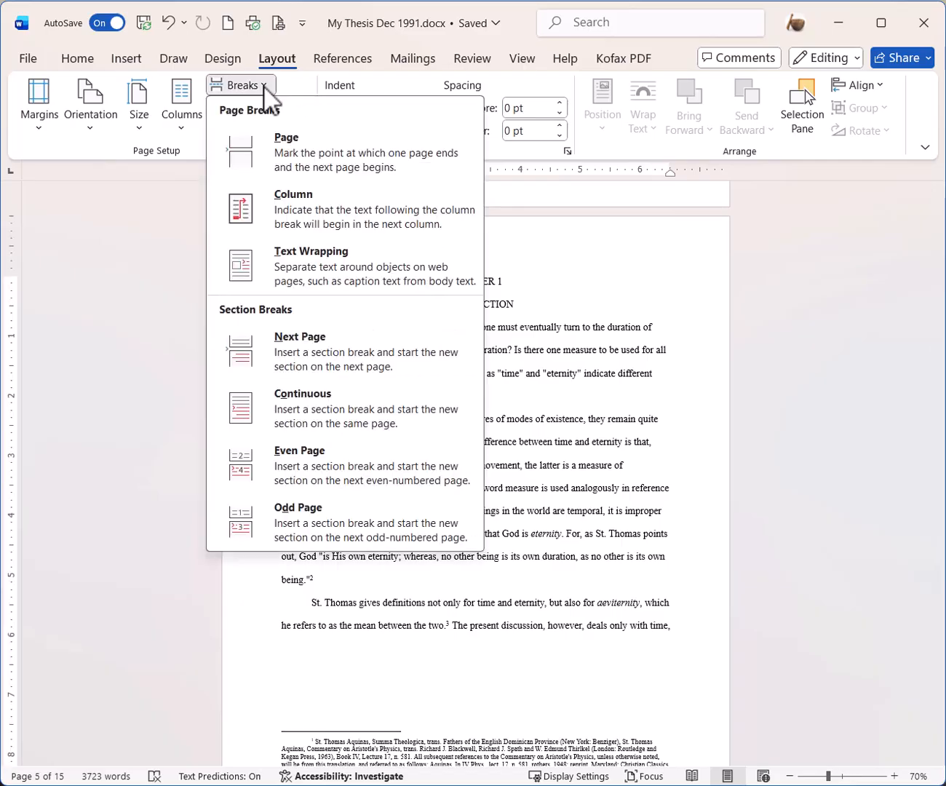
{"action": "left_click", "coordinate": [327, 412]}
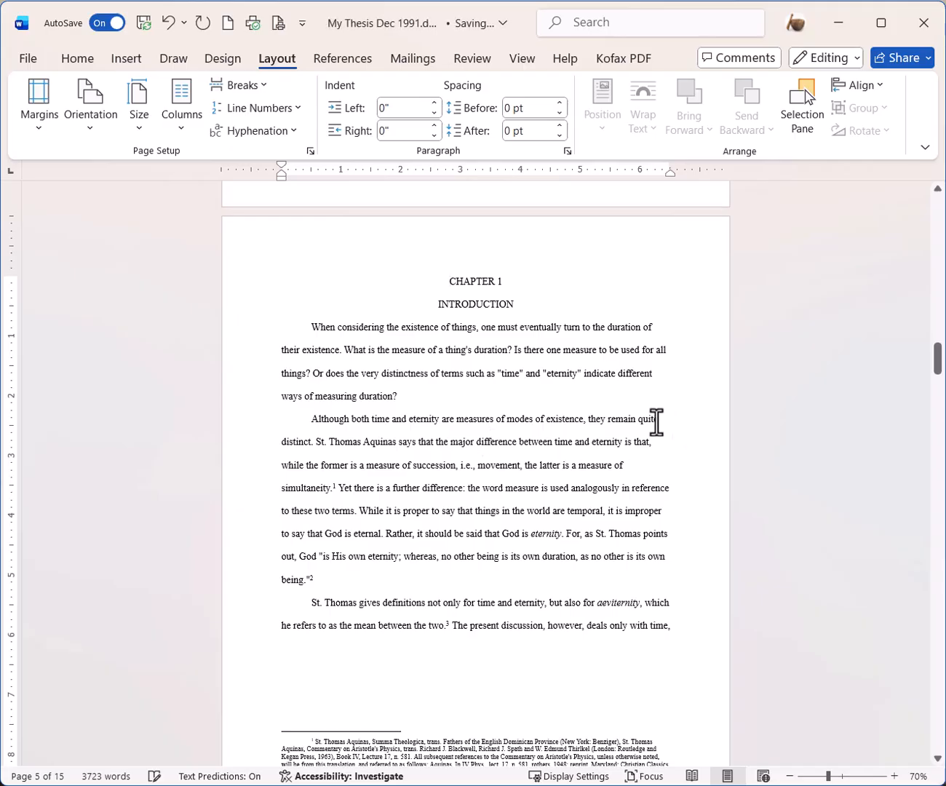
- Place the insertion point on the empty line above the PART I heading
{"action": "left_click_drag", "start_coordinate": [938, 362], "coordinate": [935, 475]}
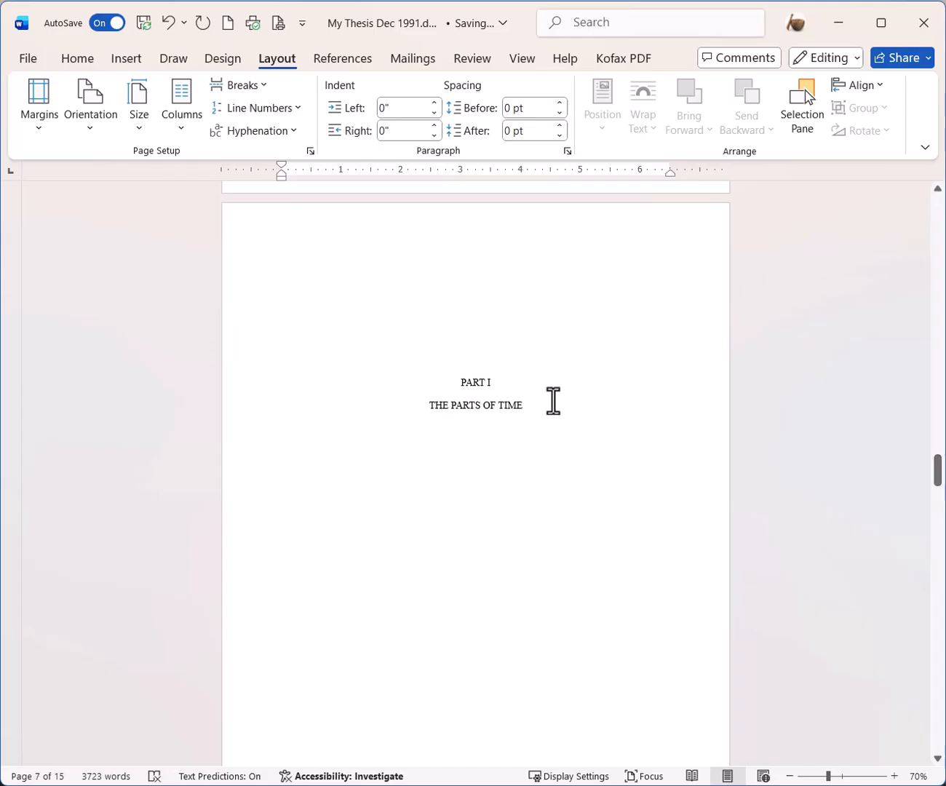
{"action": "left_click", "coordinate": [461, 383]}
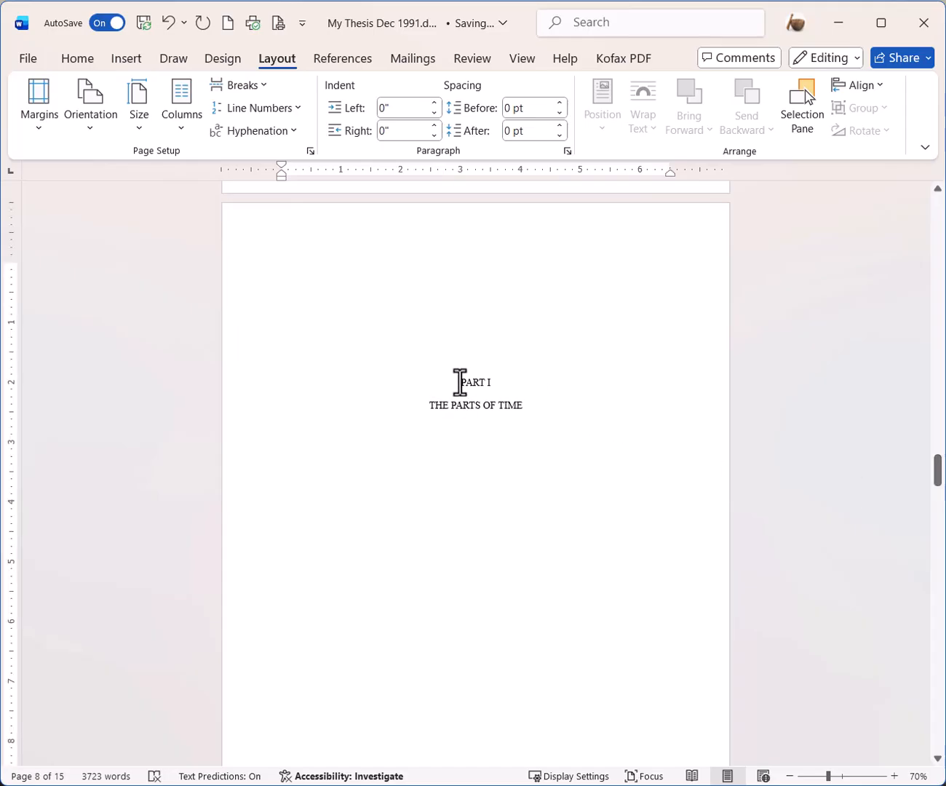
{"action": "left_click", "coordinate": [465, 279]}
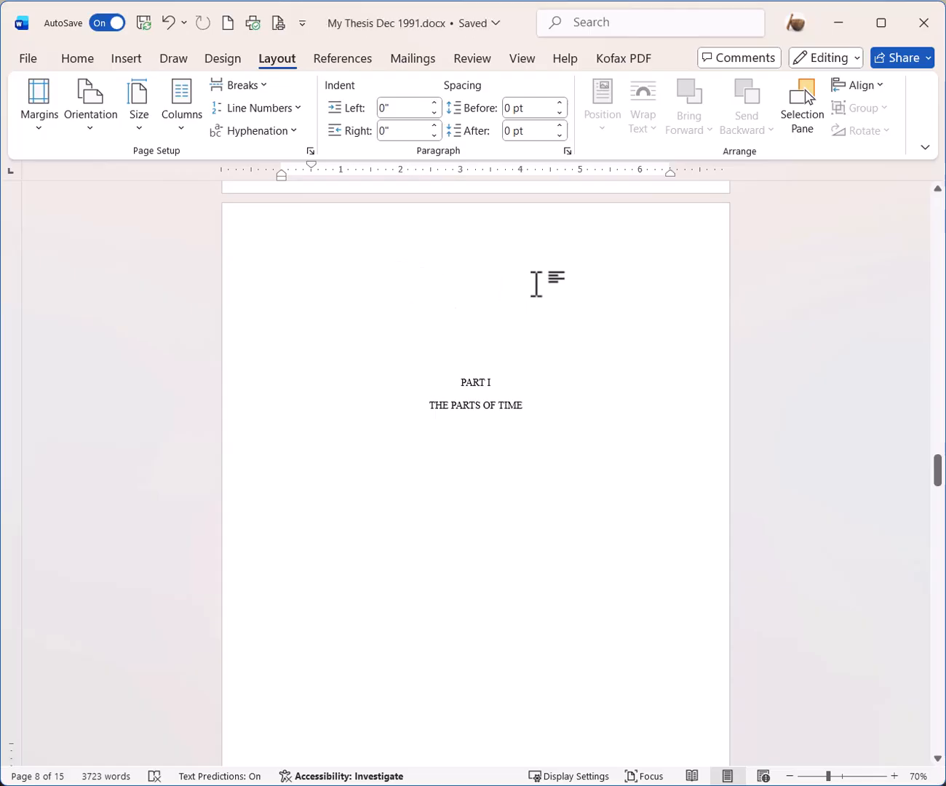
- Insert a continuous section break at the top of the PART I page
{"action": "key", "text": "Up"}
{"action": "key", "text": "Down"}
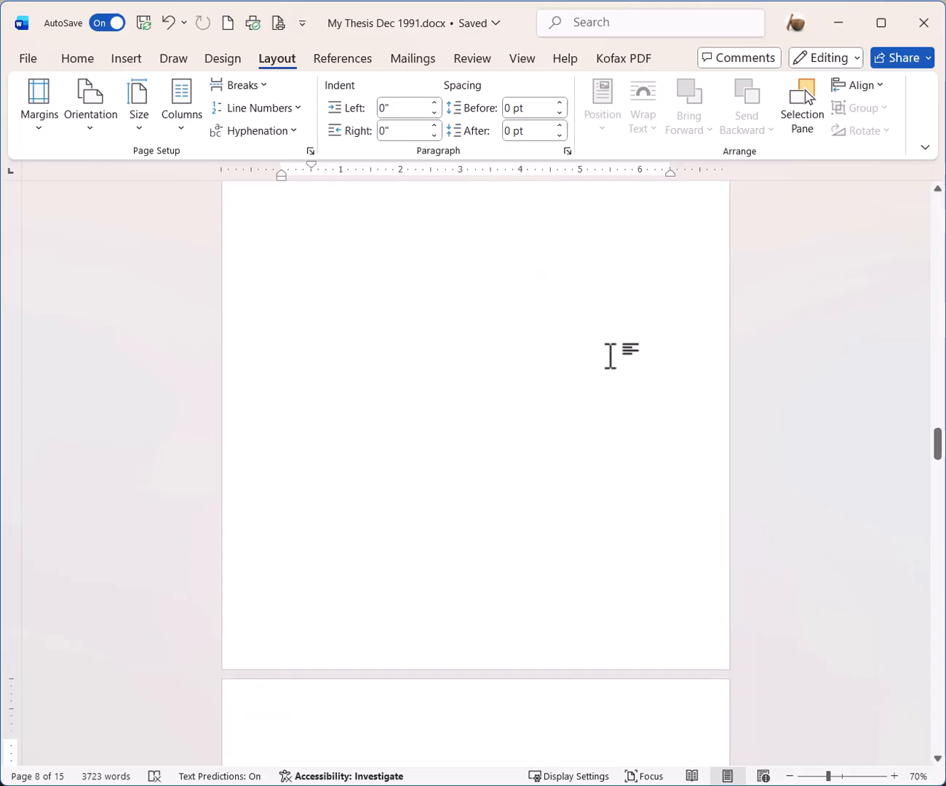
{"action": "scroll", "coordinate": [476, 495], "scroll_direction": "down", "scroll_amount": 3}
{"action": "scroll", "coordinate": [477, 499], "scroll_direction": "down", "scroll_amount": 2}
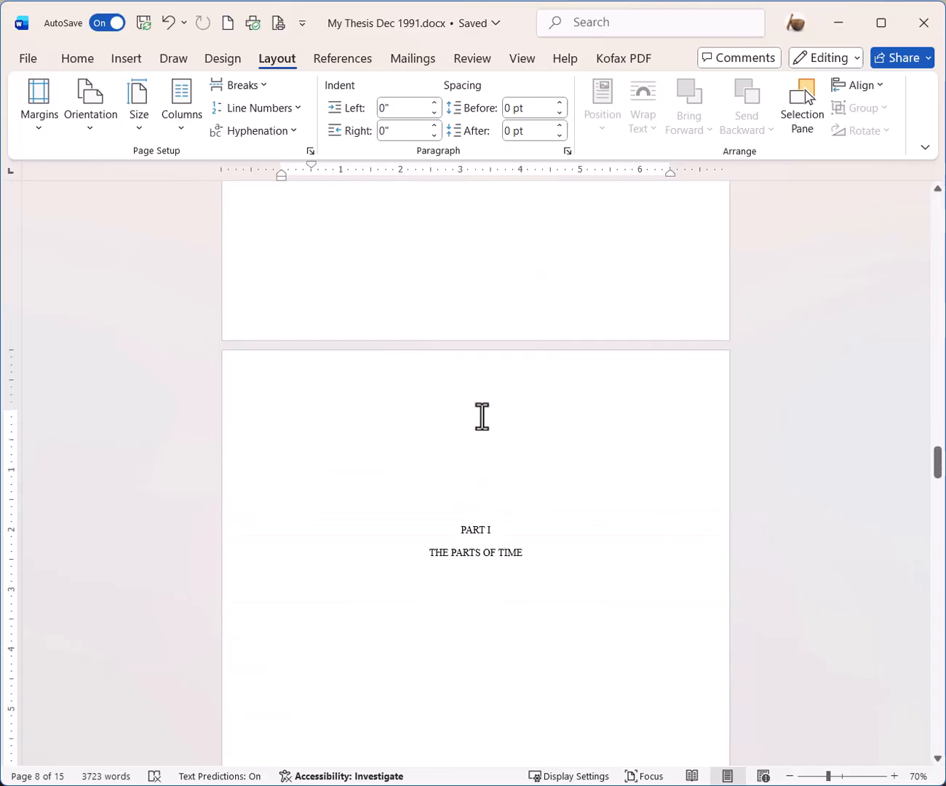
{"action": "left_click", "coordinate": [262, 85]}
{"action": "left_click", "coordinate": [334, 413]}
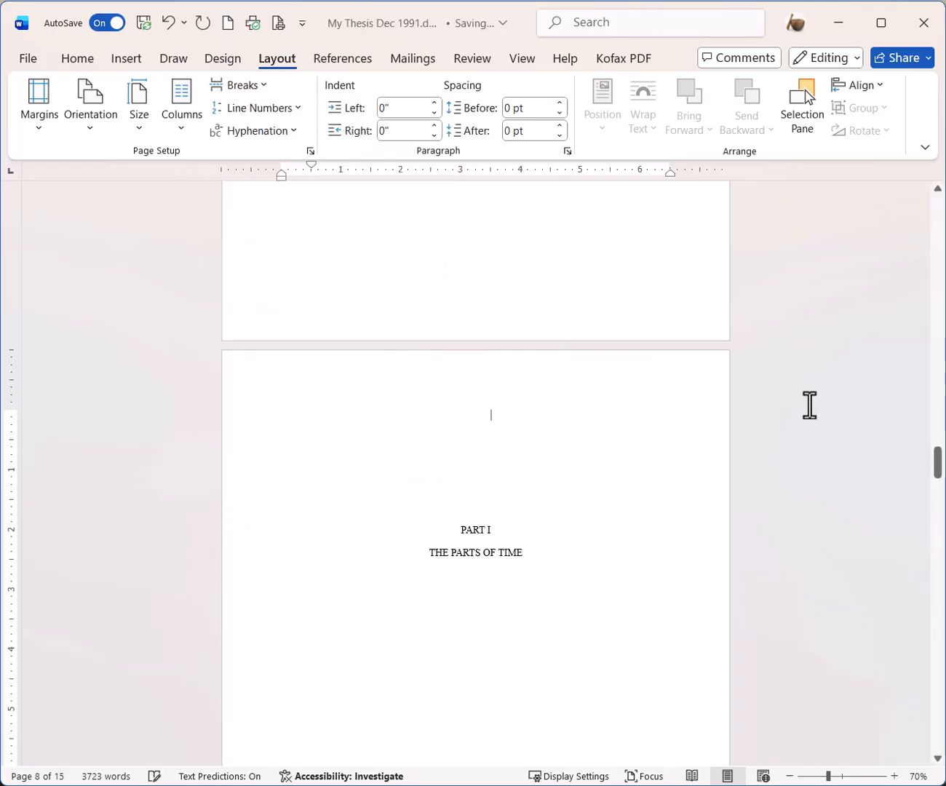
- Insert a continuous section break before the CHAPTER 2 heading
{"action": "left_click_drag", "start_coordinate": [939, 470], "coordinate": [936, 507]}
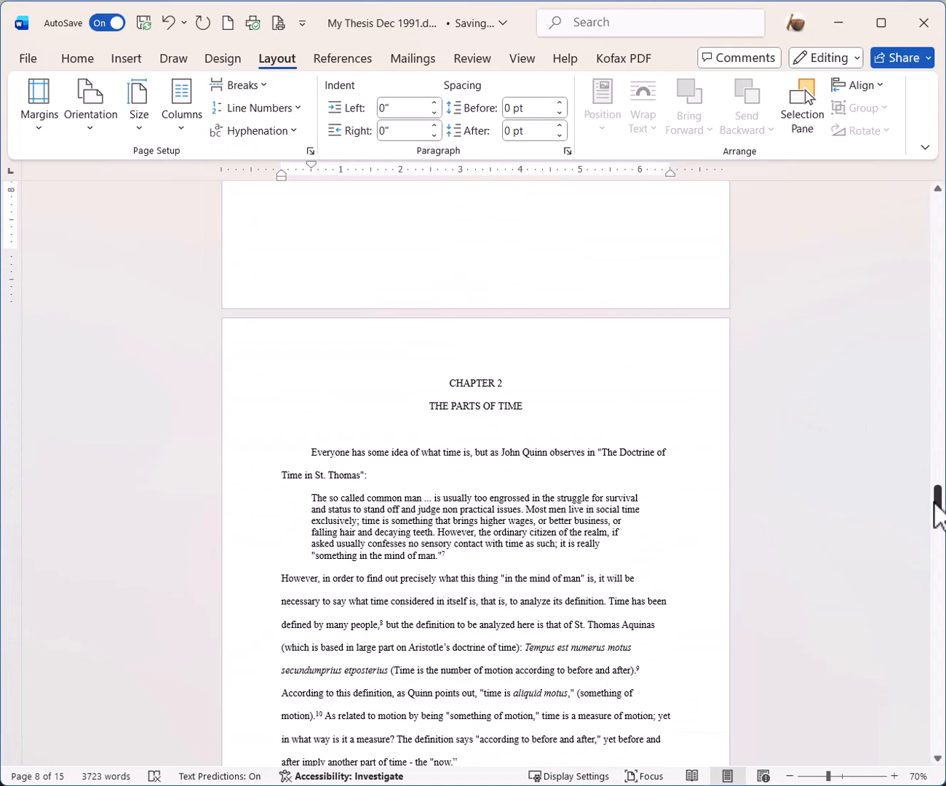
{"action": "left_click", "coordinate": [449, 382]}
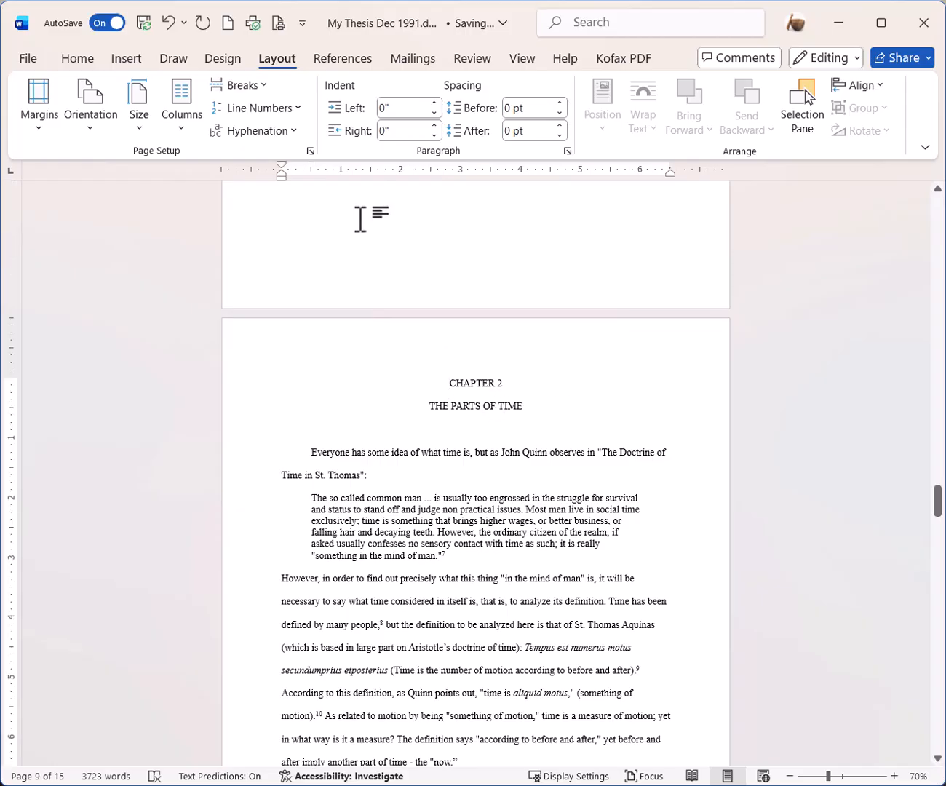
{"action": "left_click", "coordinate": [261, 86]}
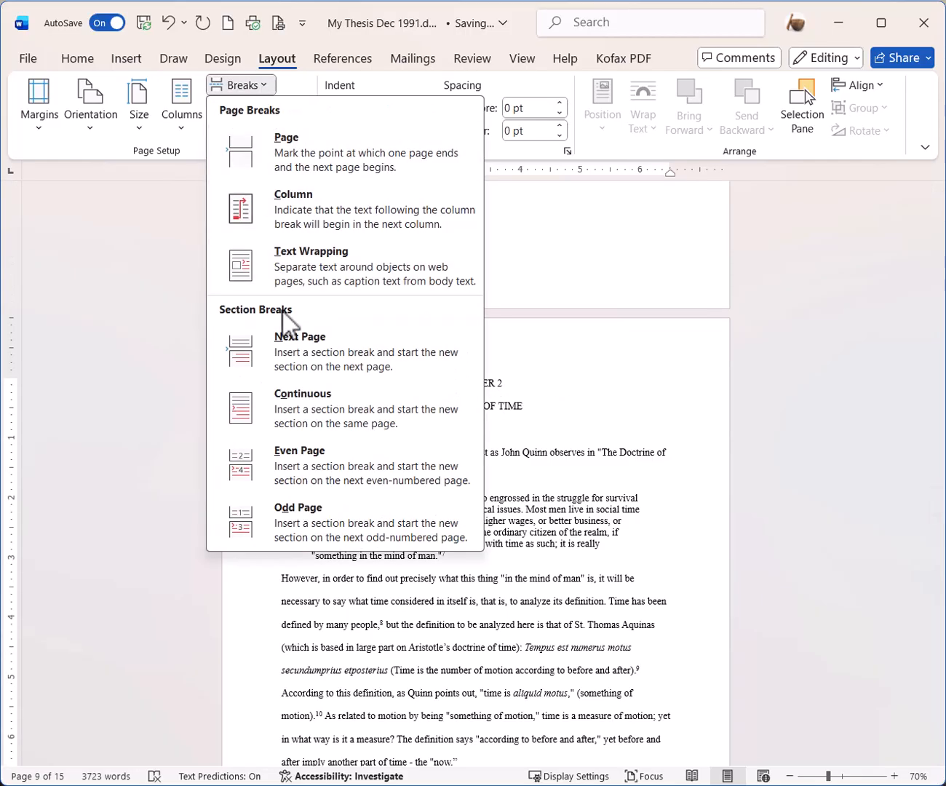
{"action": "left_click", "coordinate": [328, 405]}
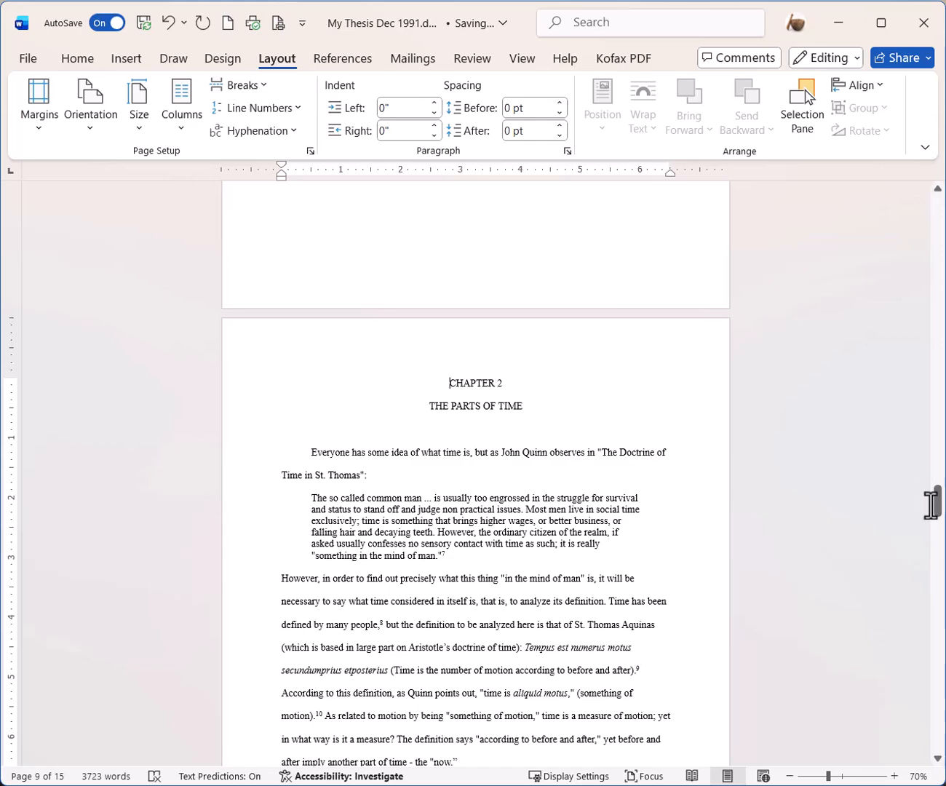
{"action": "left_click_drag", "start_coordinate": [936, 509], "coordinate": [918, 245]}
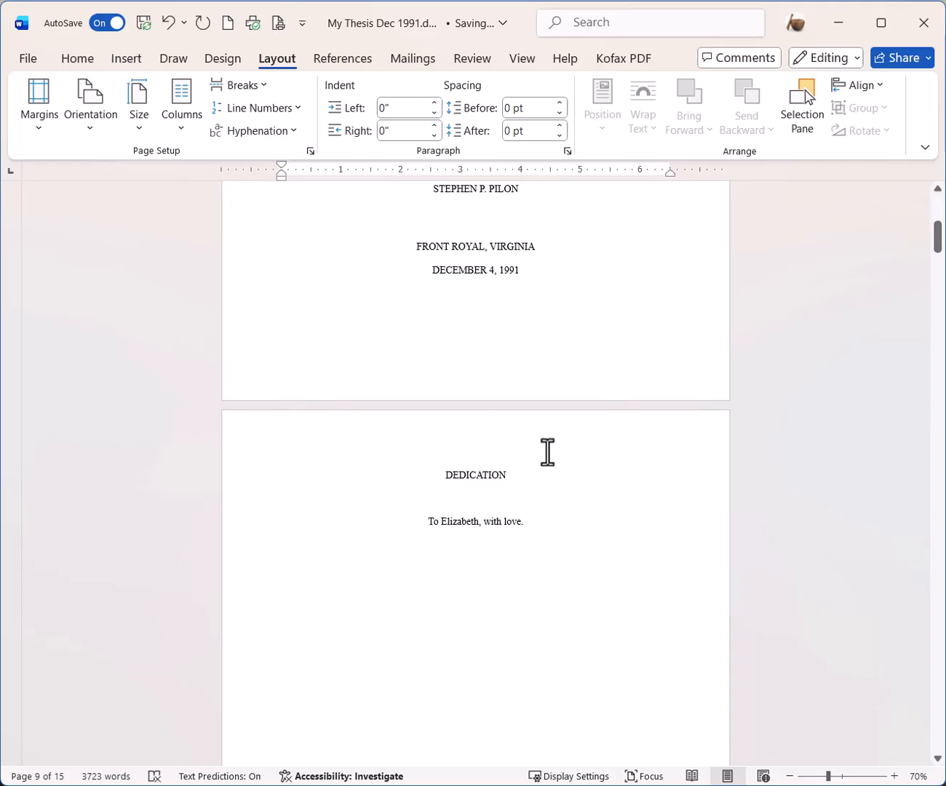
- Open the Section 2 header on the DEDICATION page for editing
{"action": "double_click", "coordinate": [476, 437]}
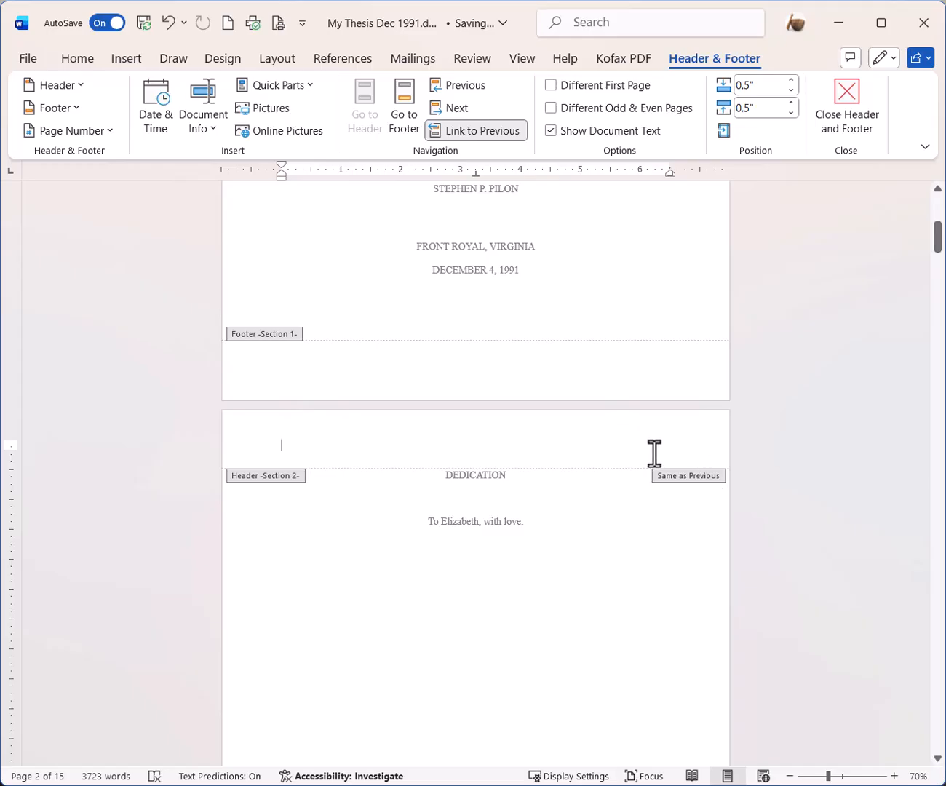
- Turn off Link to Previous for the Section 2 header and footer
{"action": "left_click", "coordinate": [476, 133]}
{"action": "scroll", "coordinate": [511, 322], "scroll_direction": "down", "scroll_amount": 6}
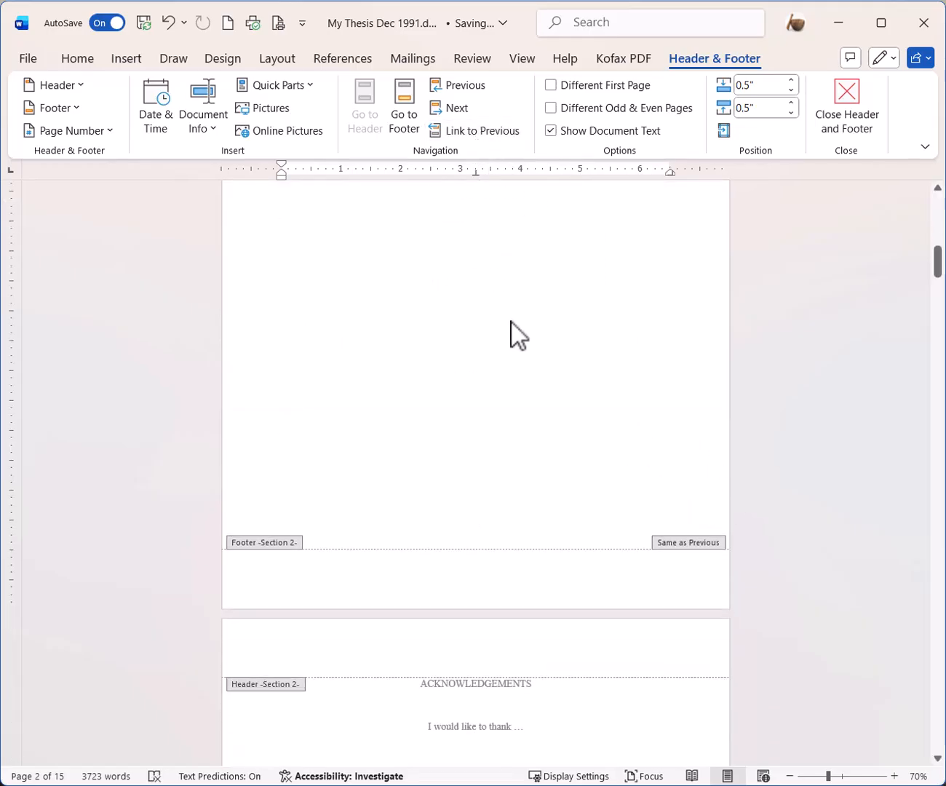
{"action": "left_click", "coordinate": [603, 582]}
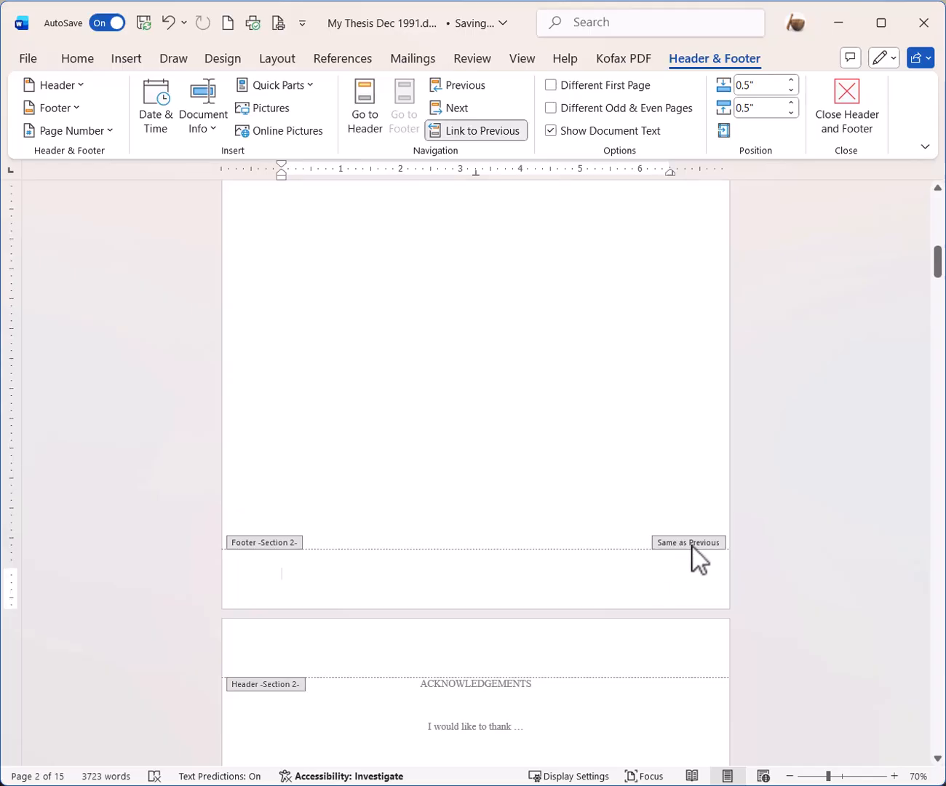
{"action": "left_click", "coordinate": [466, 138]}
- Turn off Link to Previous for the Chapter 1 section's header and footer
{"action": "scroll", "coordinate": [548, 343], "scroll_direction": "down", "scroll_amount": 3}
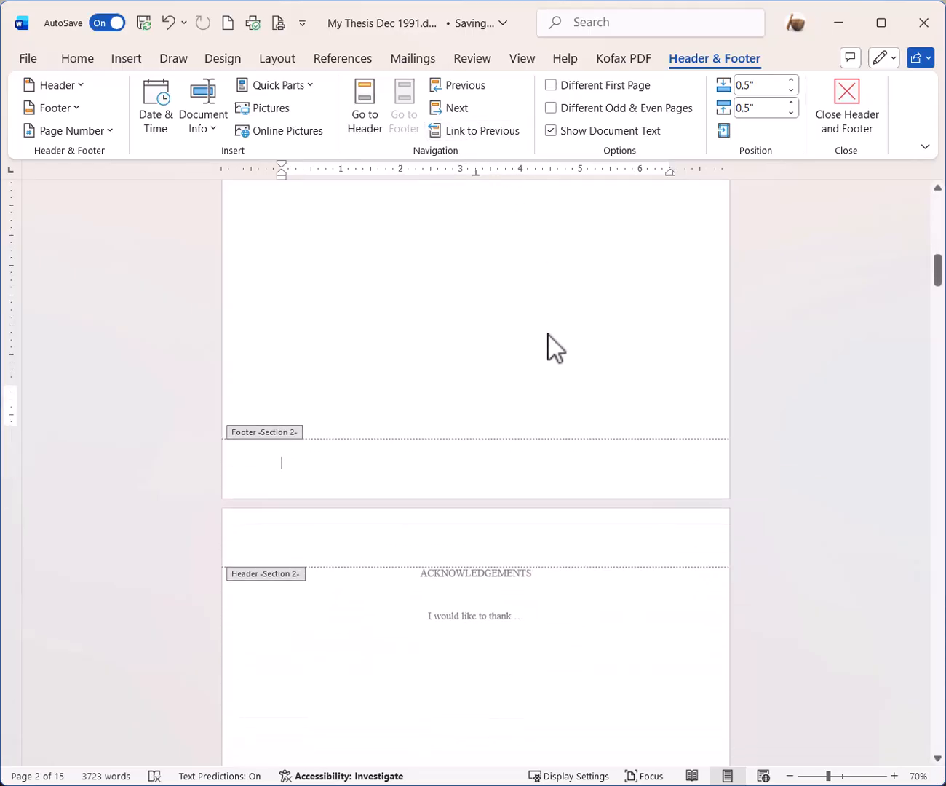
{"action": "scroll", "coordinate": [549, 335], "scroll_direction": "down", "scroll_amount": 5}
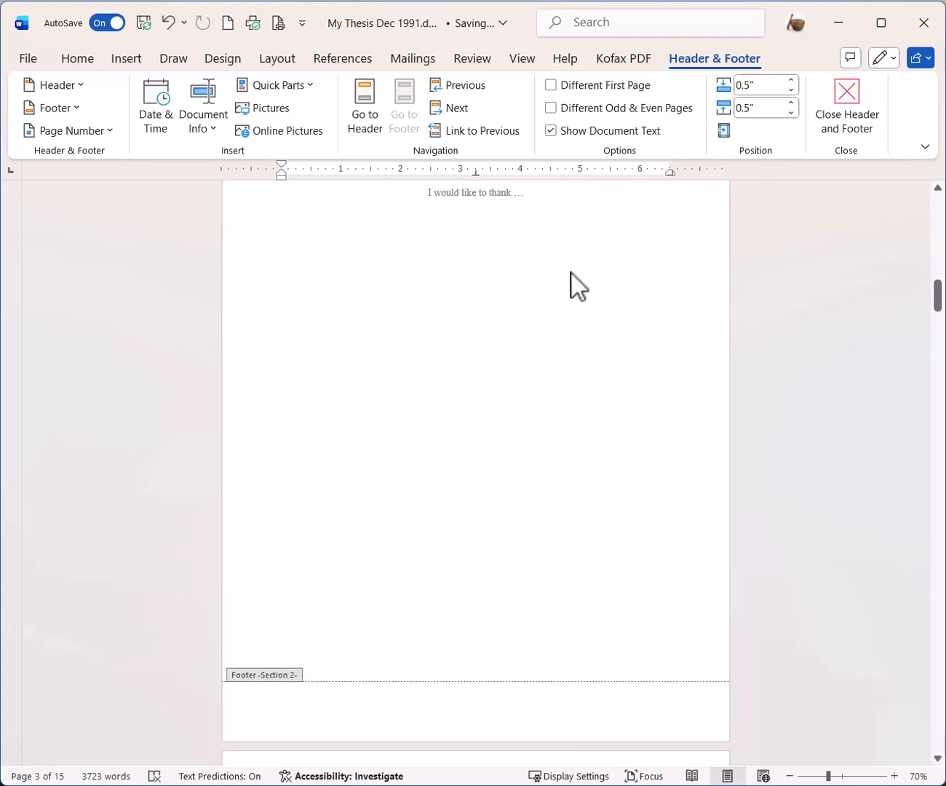
{"action": "scroll", "coordinate": [572, 273], "scroll_direction": "down", "scroll_amount": 10}
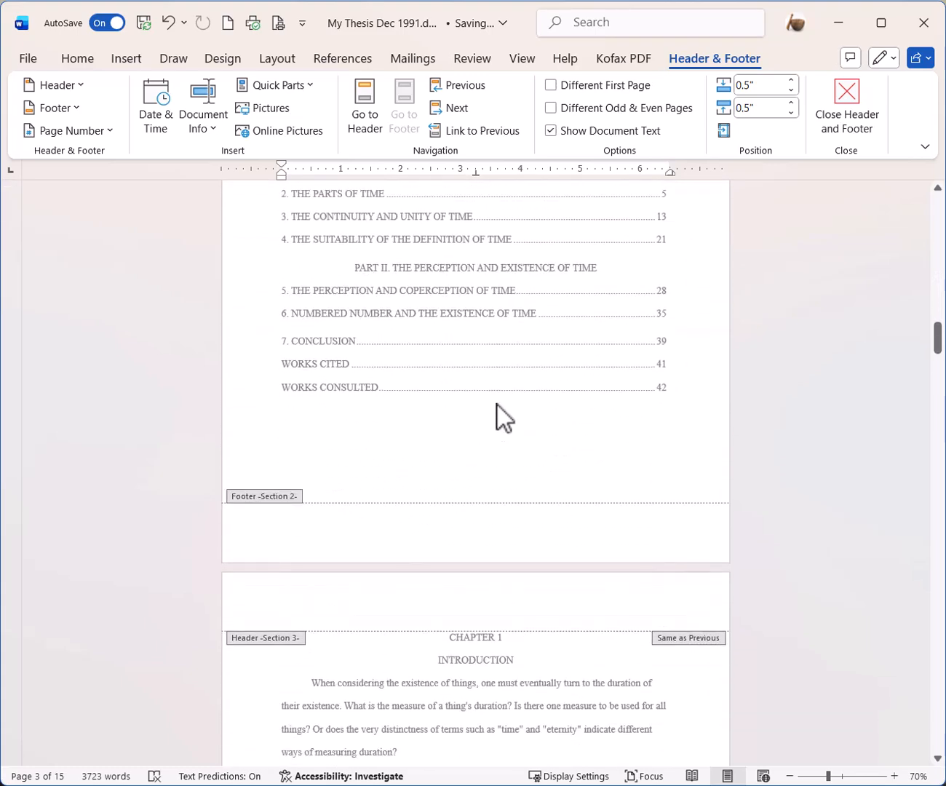
{"action": "scroll", "coordinate": [495, 403], "scroll_direction": "down", "scroll_amount": 5}
{"action": "left_click", "coordinate": [615, 434]}
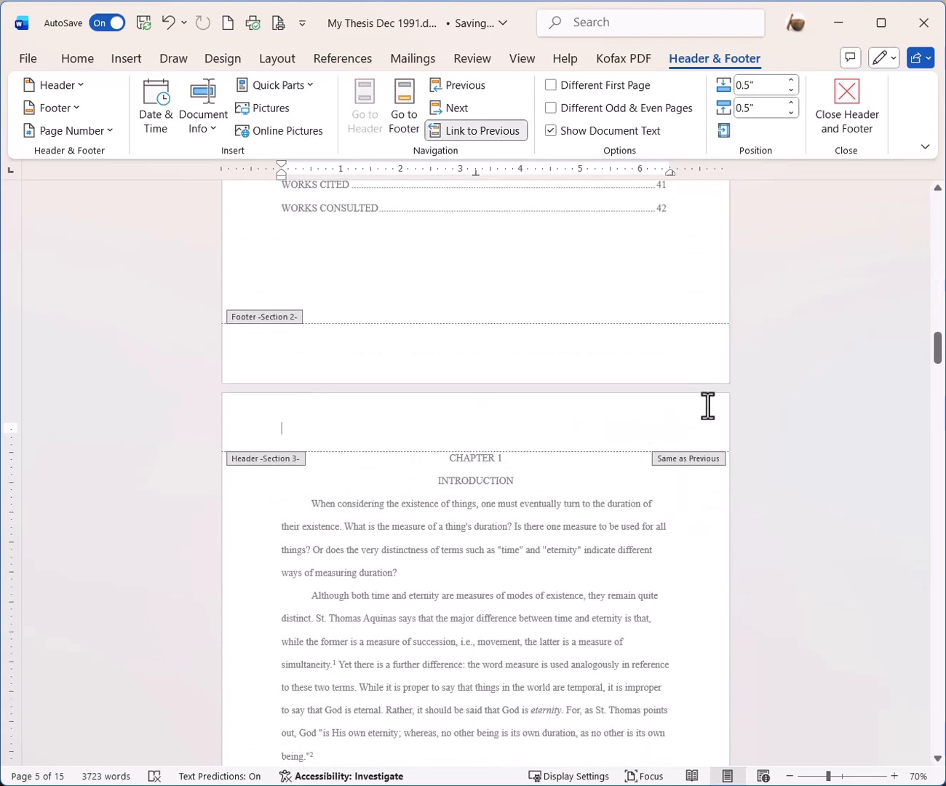
{"action": "scroll", "coordinate": [939, 359], "scroll_direction": "down", "scroll_amount": 5}
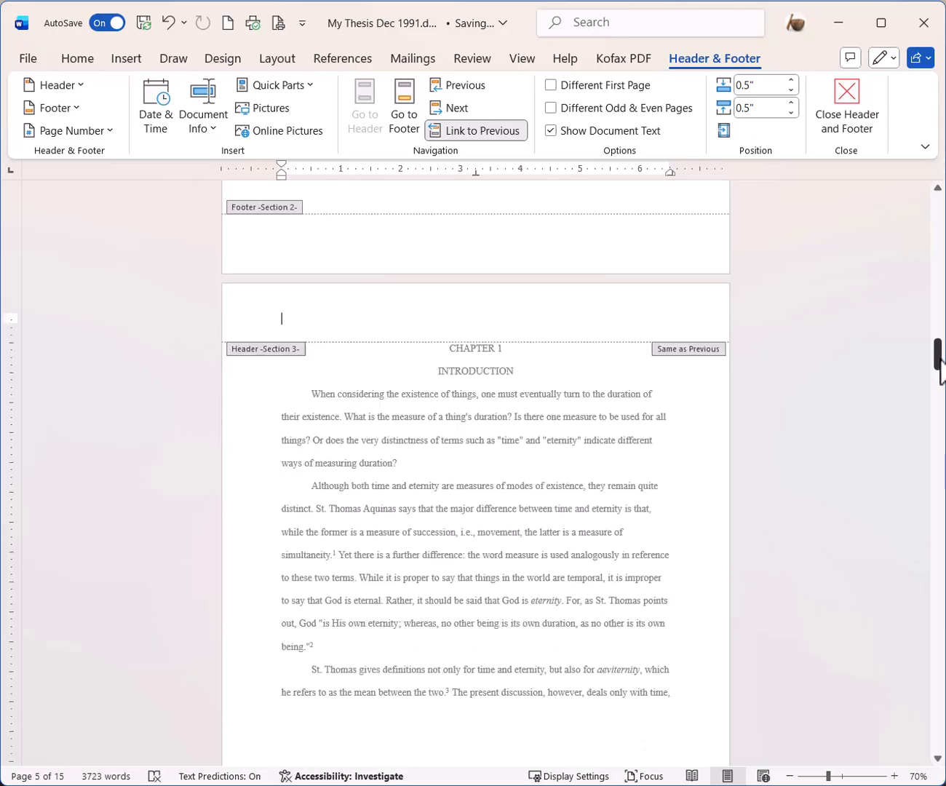
{"action": "left_click", "coordinate": [454, 129]}
{"action": "scroll", "coordinate": [537, 343], "scroll_direction": "down", "scroll_amount": 7}
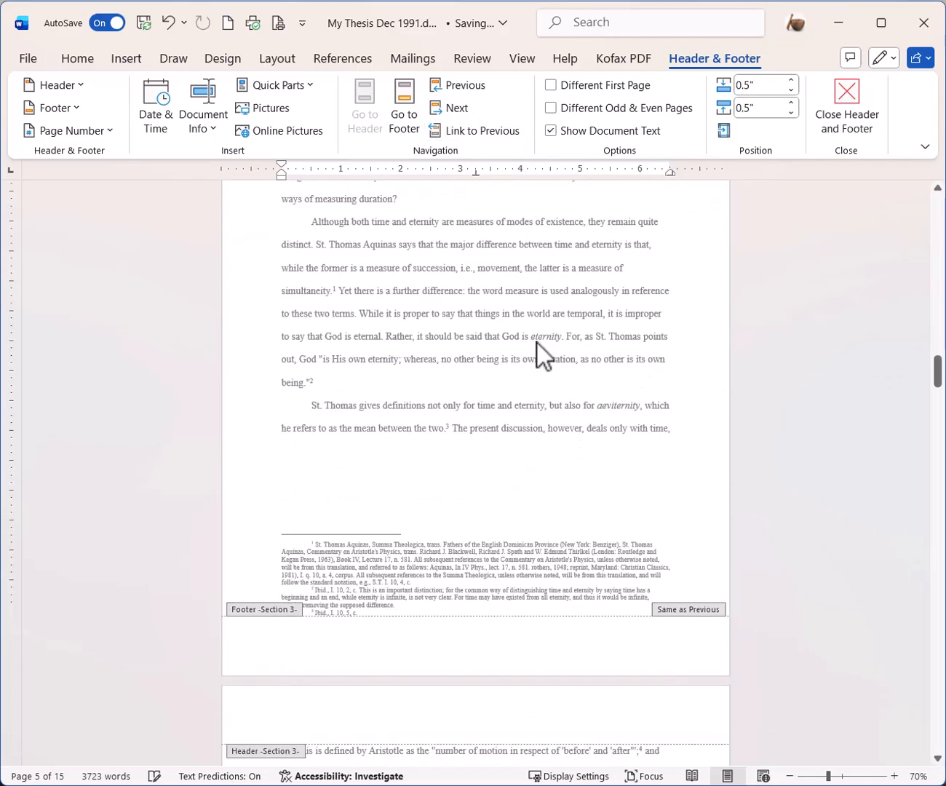
{"action": "left_click", "coordinate": [604, 571]}
{"action": "left_click", "coordinate": [485, 131]}
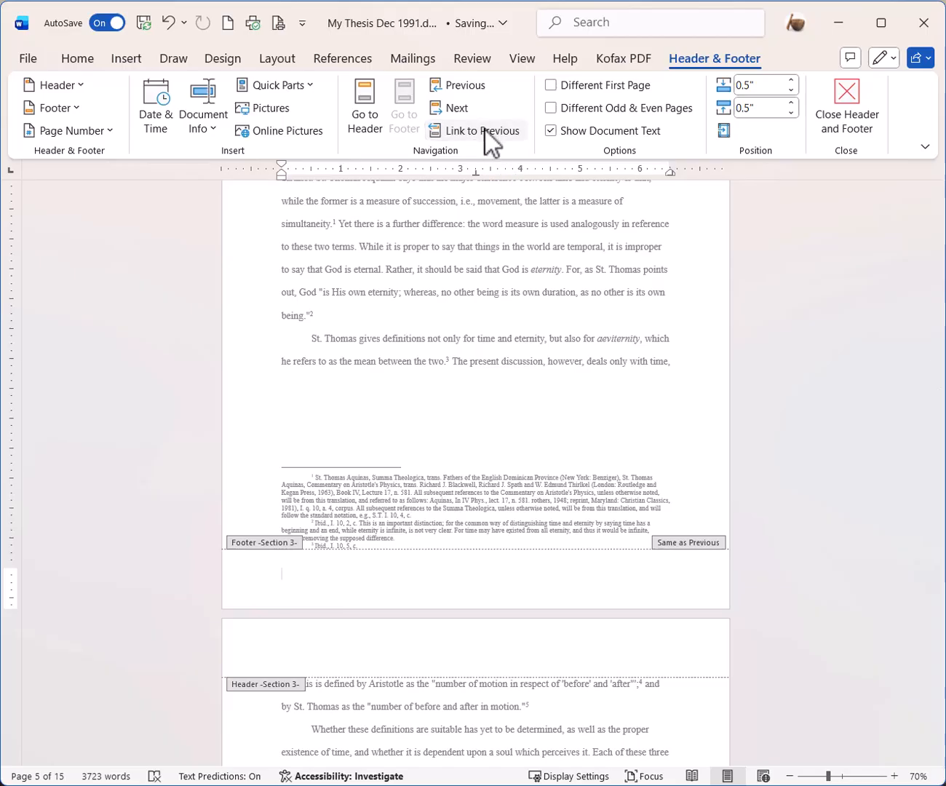
- Return to the dedication page and place the cursor in its Section 2 footer
{"action": "scroll", "coordinate": [694, 372], "scroll_direction": "up", "scroll_amount": 4}
{"action": "left_click", "coordinate": [553, 291]}
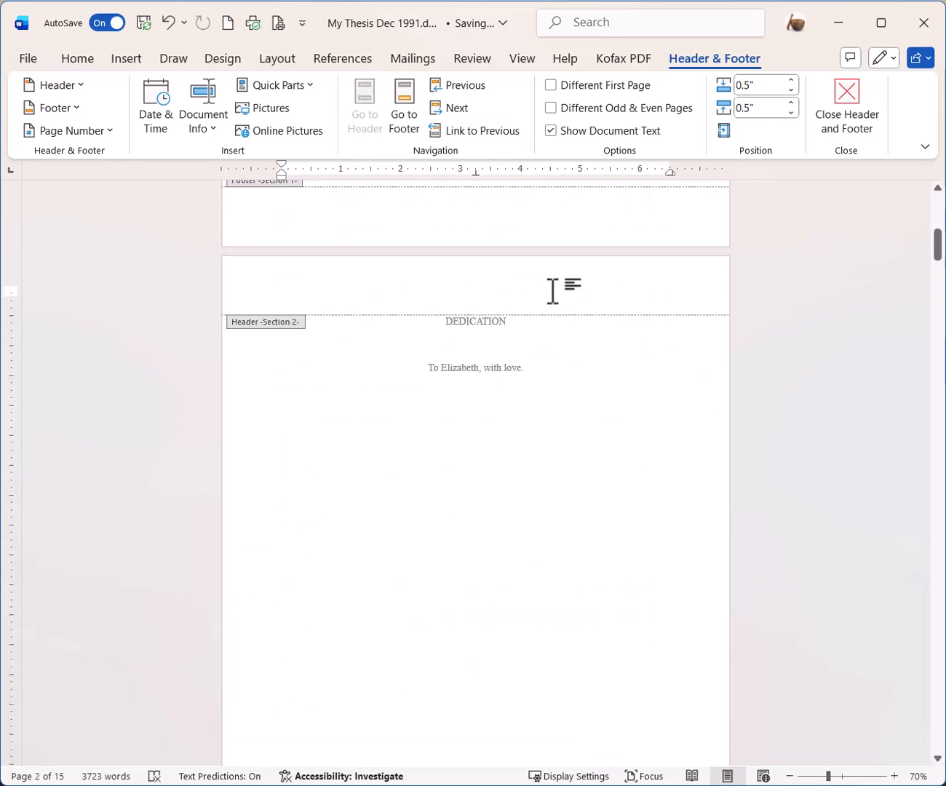
{"action": "scroll", "coordinate": [546, 316], "scroll_direction": "down", "scroll_amount": 4}
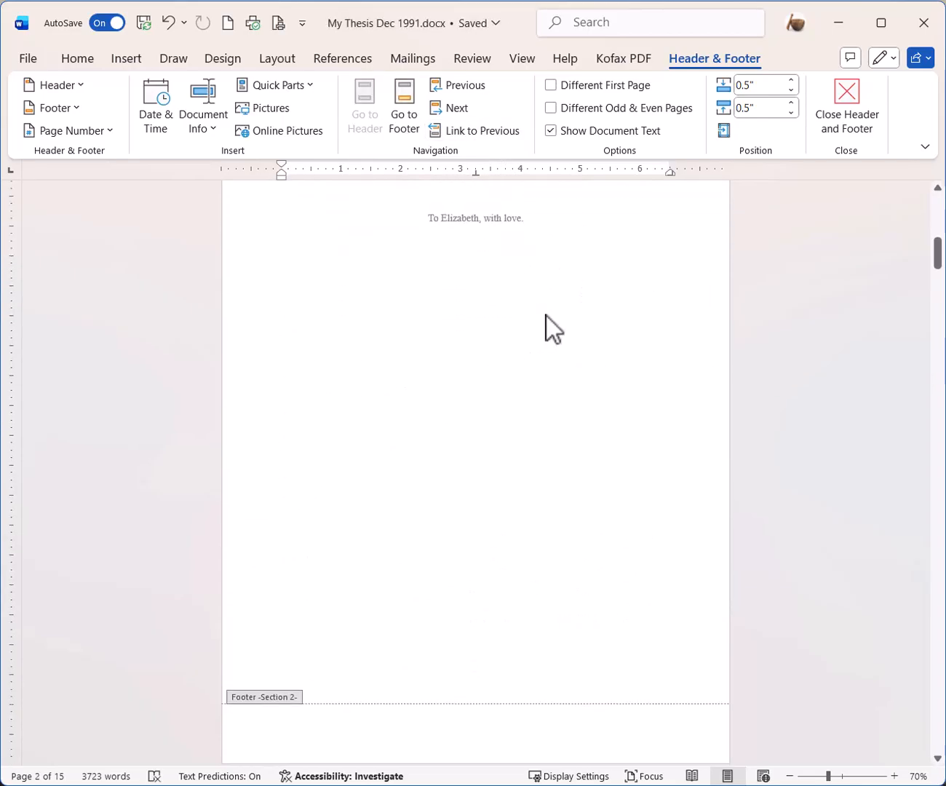
{"action": "scroll", "coordinate": [537, 310], "scroll_direction": "up", "scroll_amount": 2}
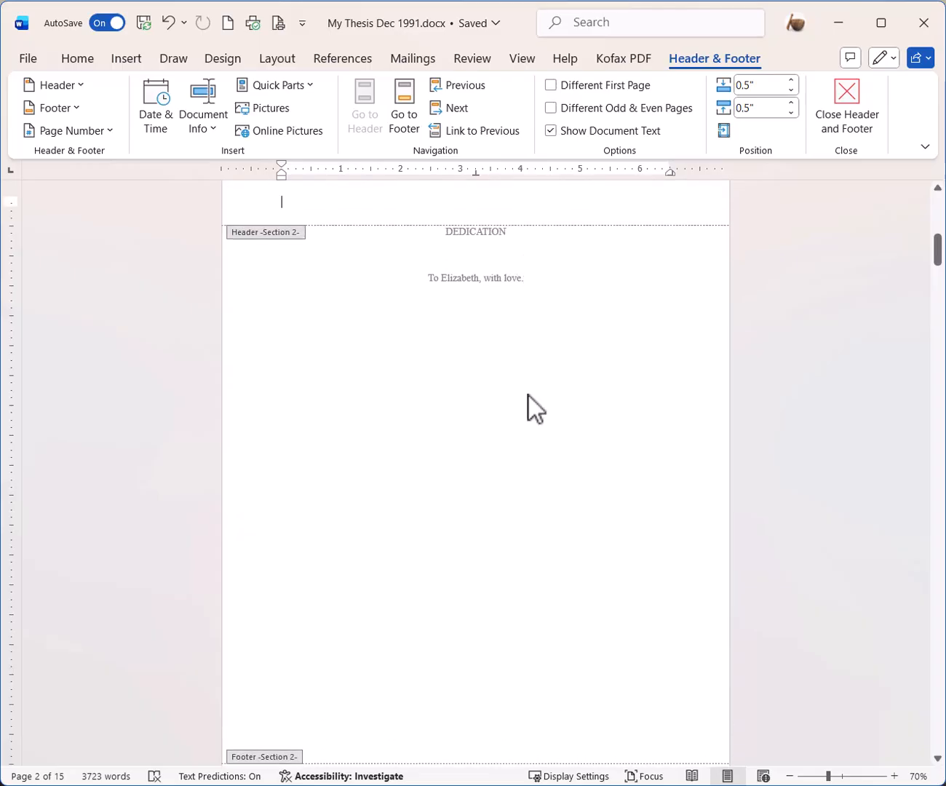
{"action": "scroll", "coordinate": [529, 400], "scroll_direction": "down", "scroll_amount": 5}
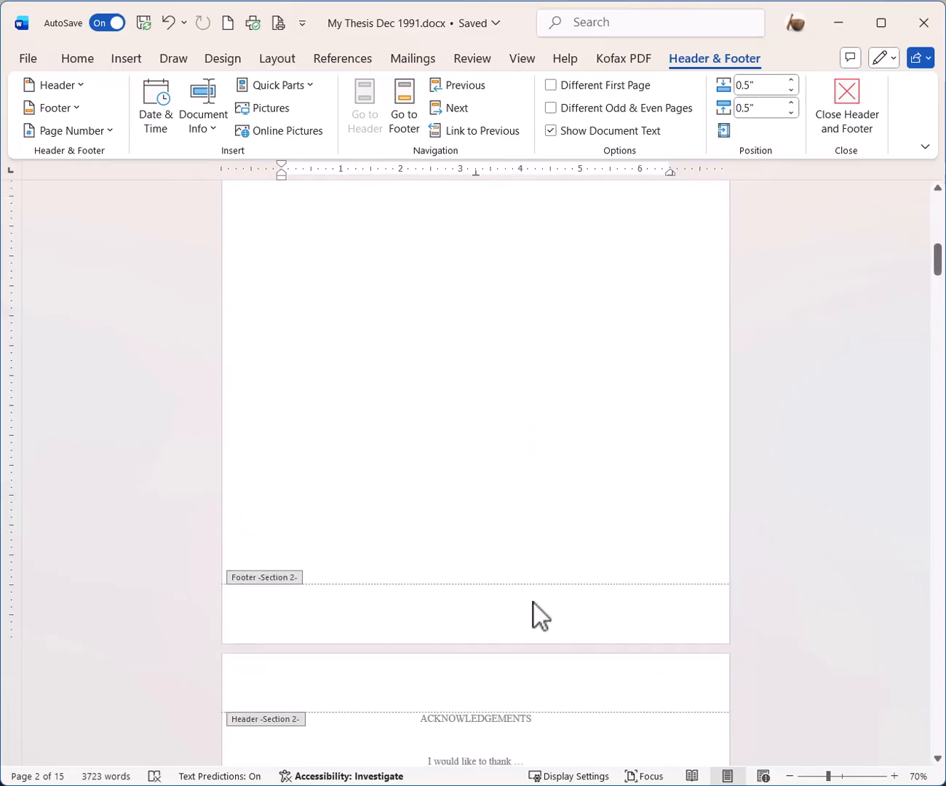
{"action": "left_click", "coordinate": [534, 604]}
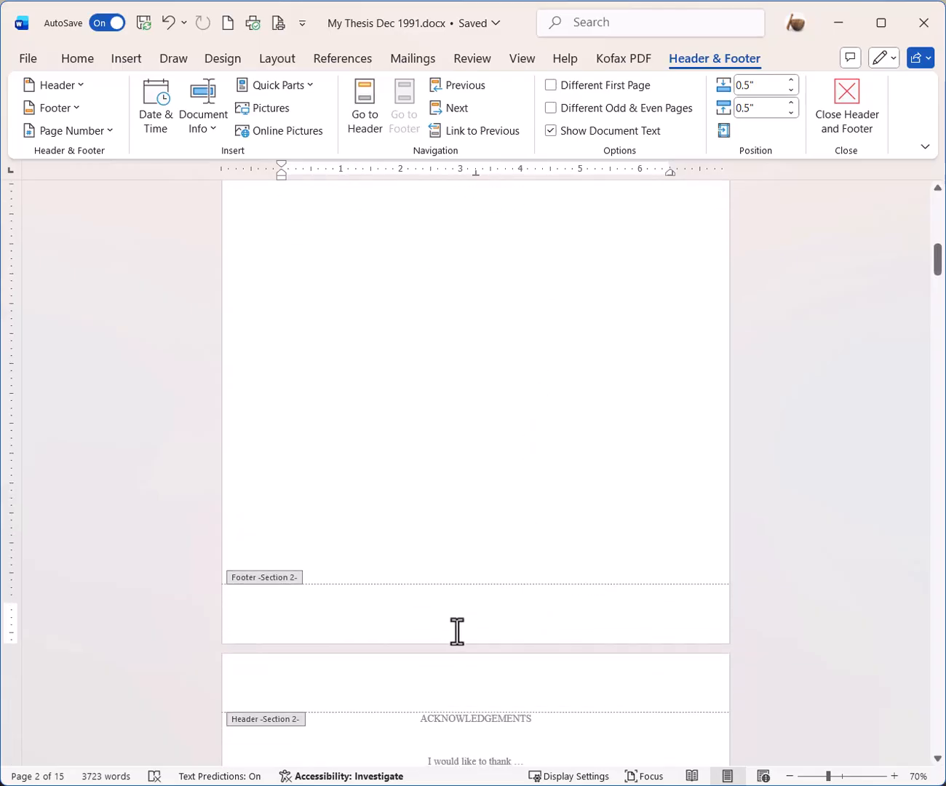
- Insert a Plain Number 2 page number centred at the bottom of the Section 2 footer
{"action": "left_click", "coordinate": [110, 130]}
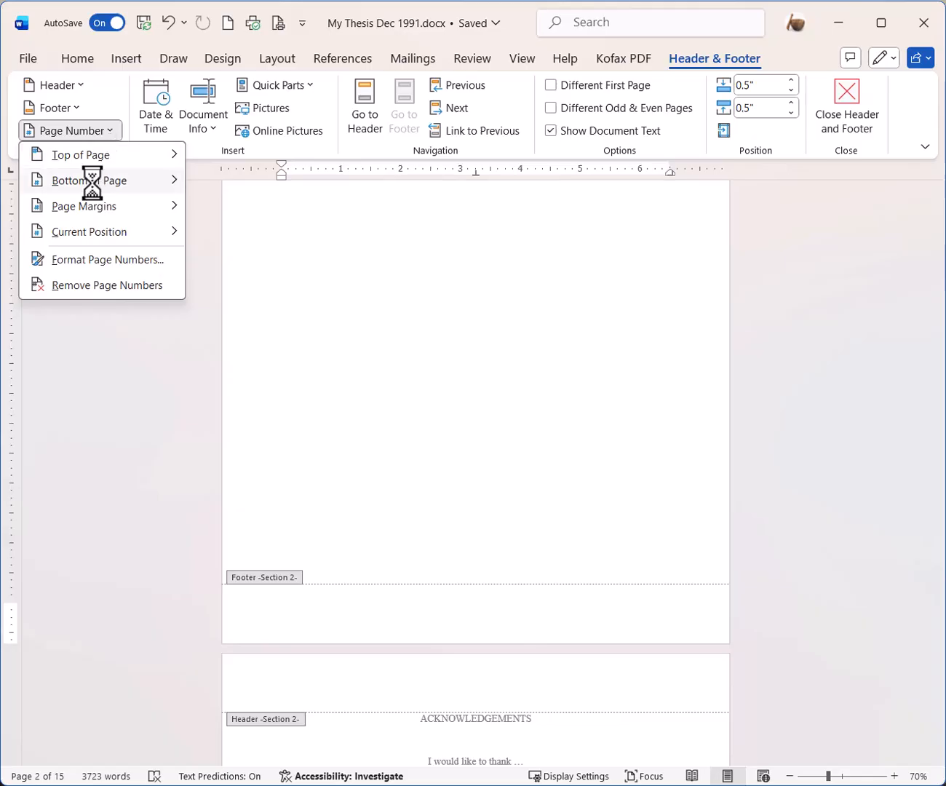
{"action": "mouse_move", "coordinate": [93, 181]}
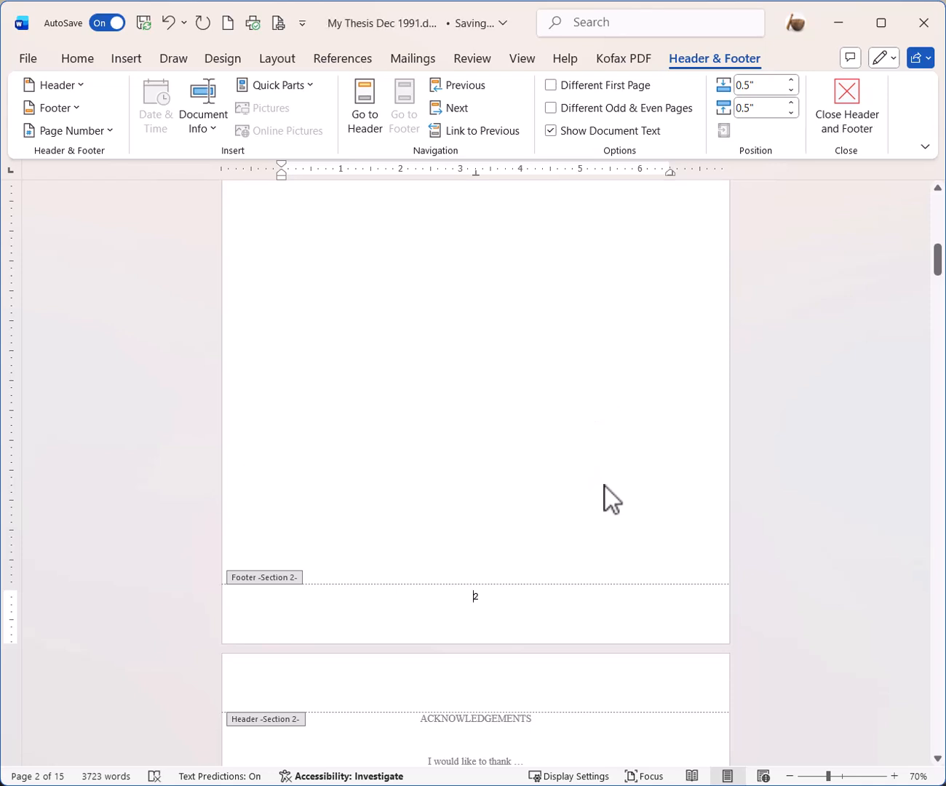
{"action": "left_click", "coordinate": [472, 604]}
- Format the front-matter page numbers as lowercase roman numerals (i, ii, iii) starting at i
{"action": "left_click", "coordinate": [111, 131]}
{"action": "left_click", "coordinate": [119, 259]}
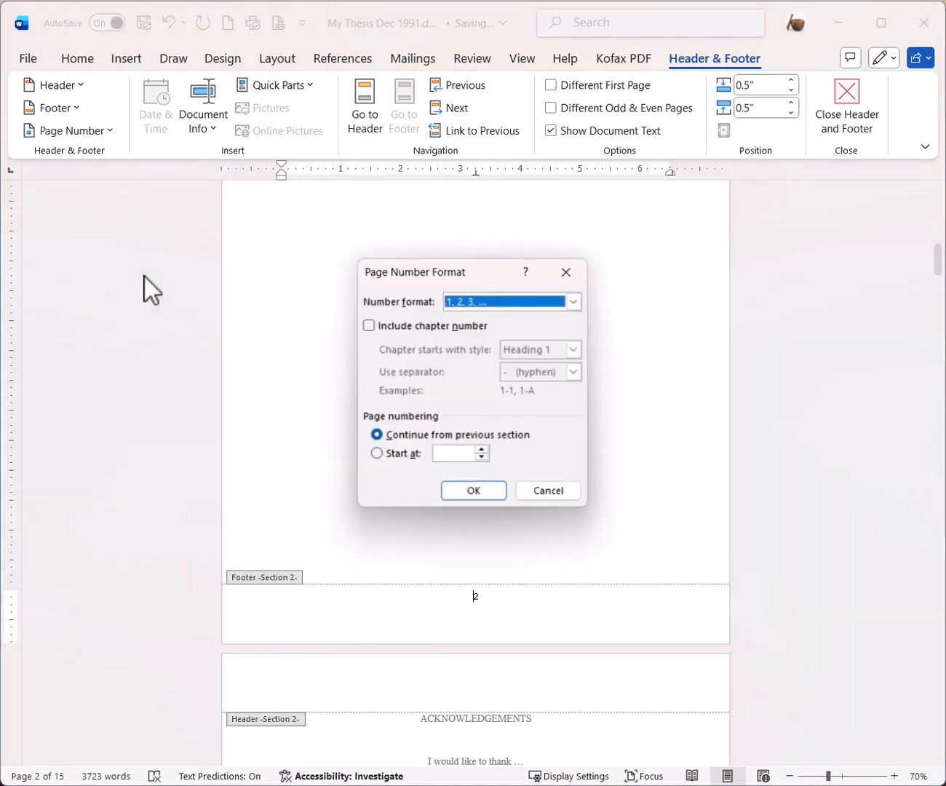
{"action": "left_click", "coordinate": [575, 301]}
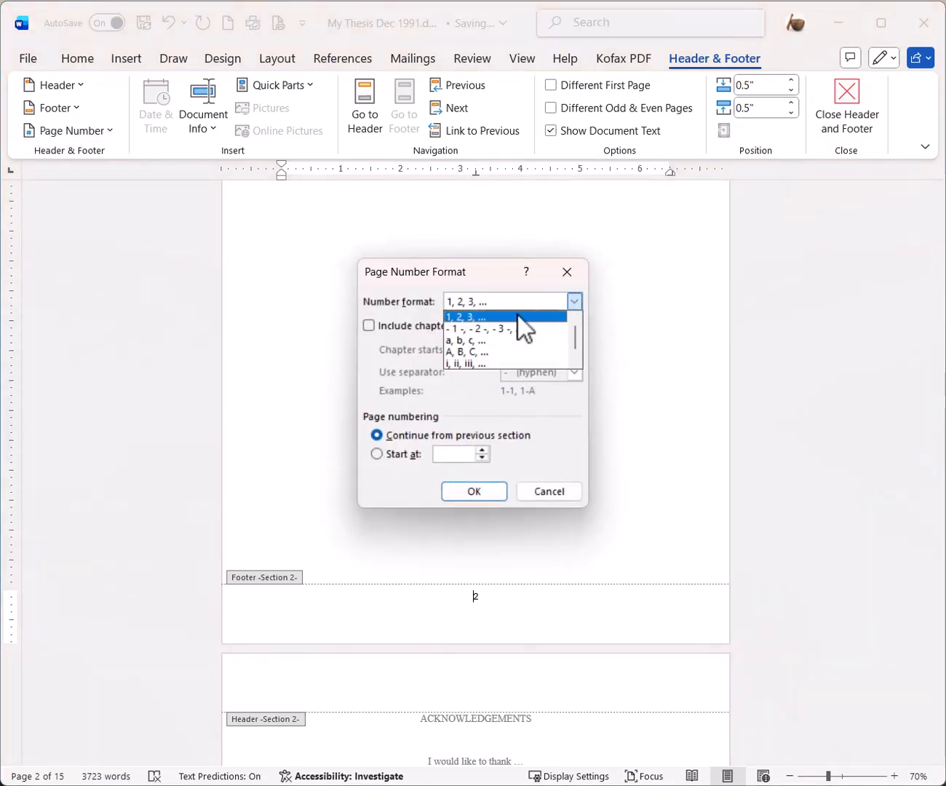
{"action": "left_click", "coordinate": [474, 363]}
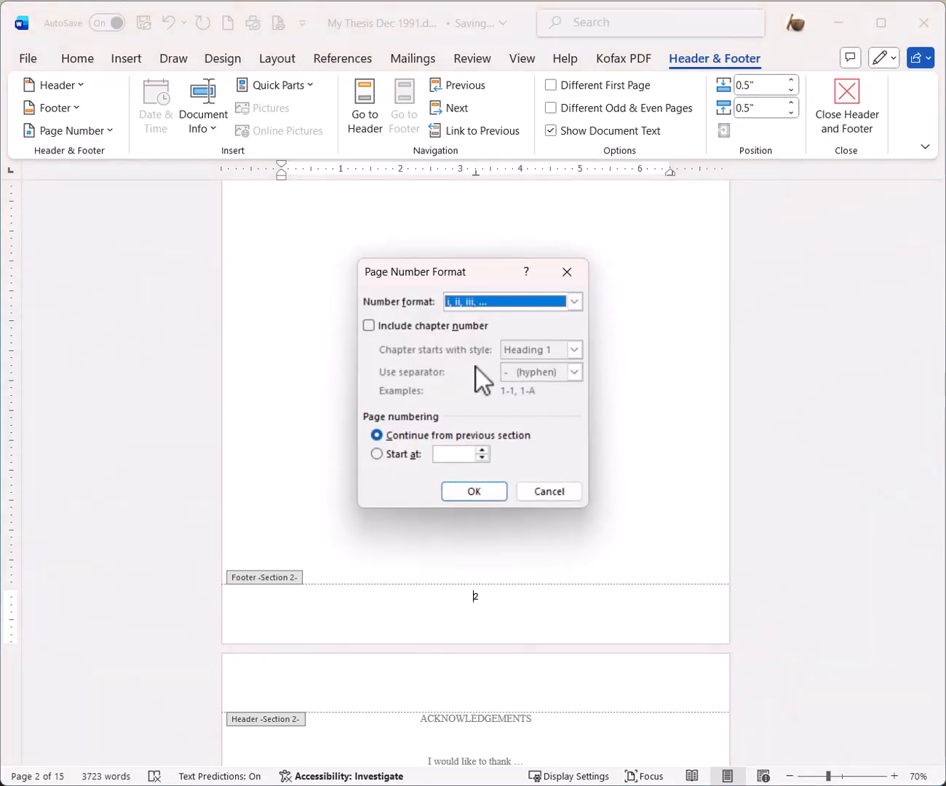
{"action": "left_click", "coordinate": [376, 453]}
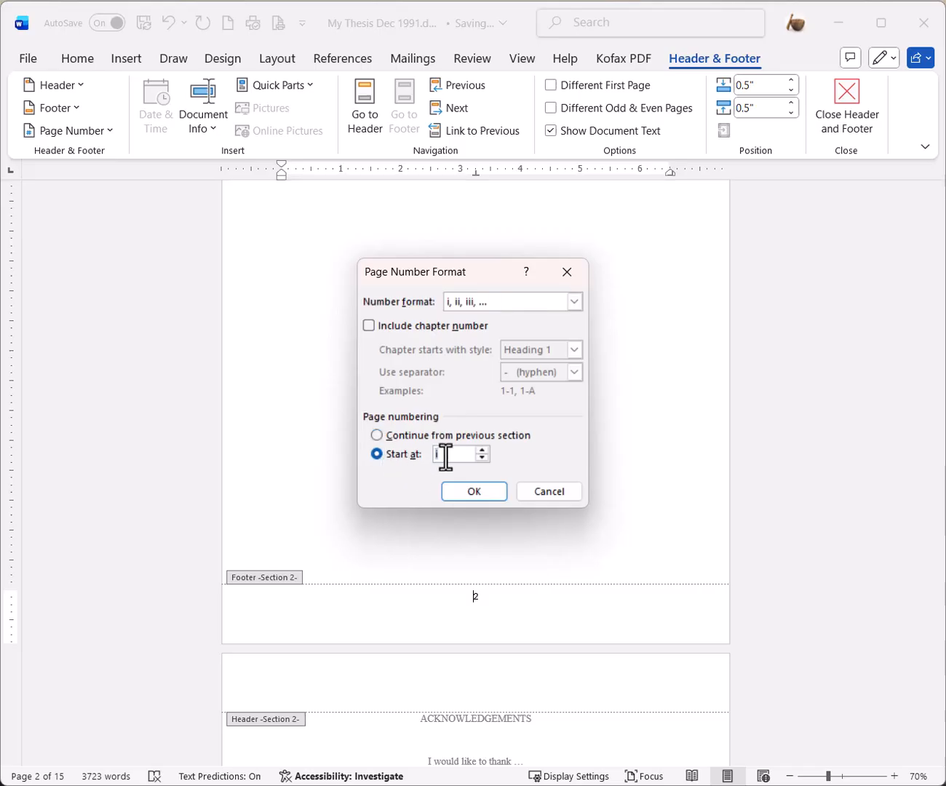
{"action": "key", "text": "Return"}
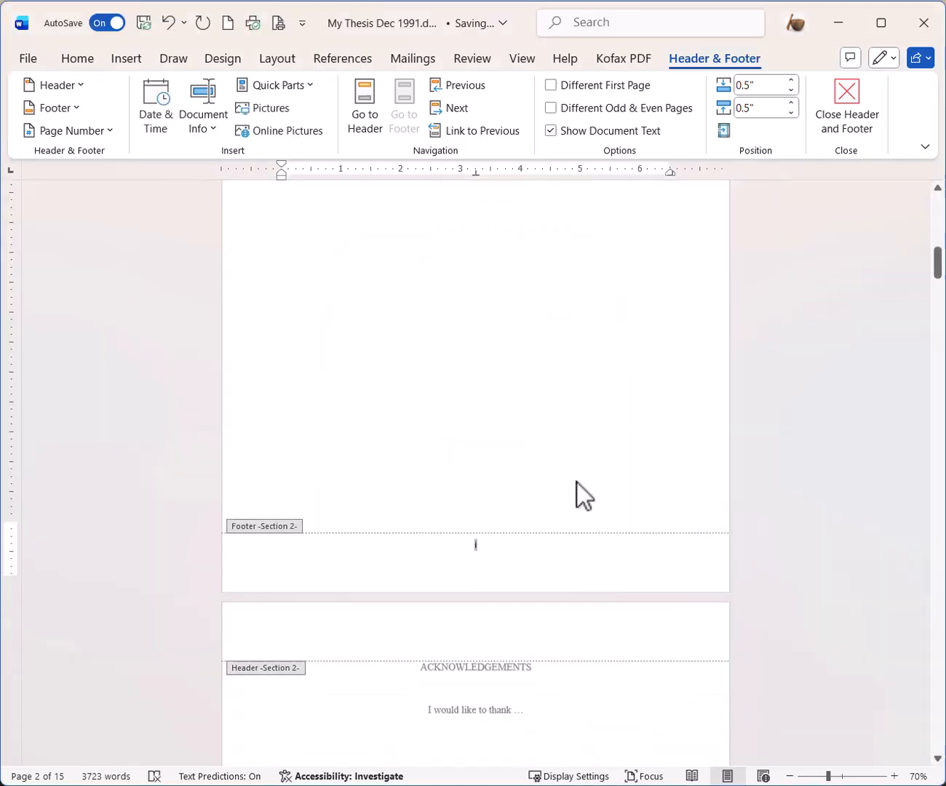
{"action": "scroll", "coordinate": [528, 534], "scroll_direction": "down", "scroll_amount": 10}
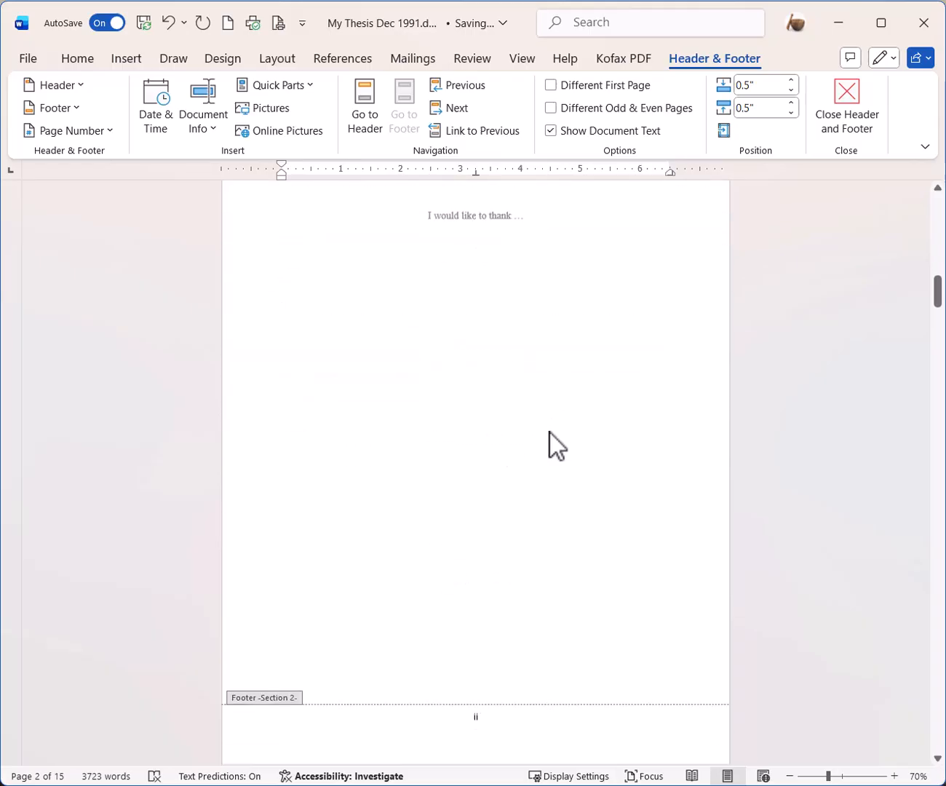
{"action": "scroll", "coordinate": [546, 481], "scroll_direction": "down", "scroll_amount": 5}
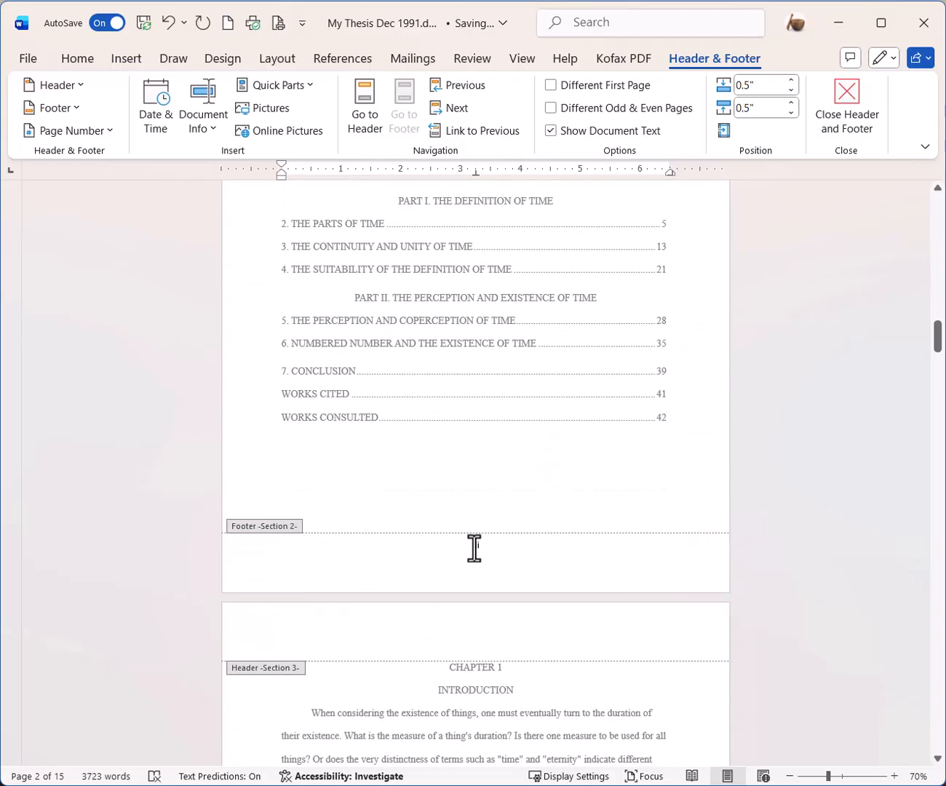
{"action": "scroll", "coordinate": [547, 528], "scroll_direction": "down", "scroll_amount": 3}
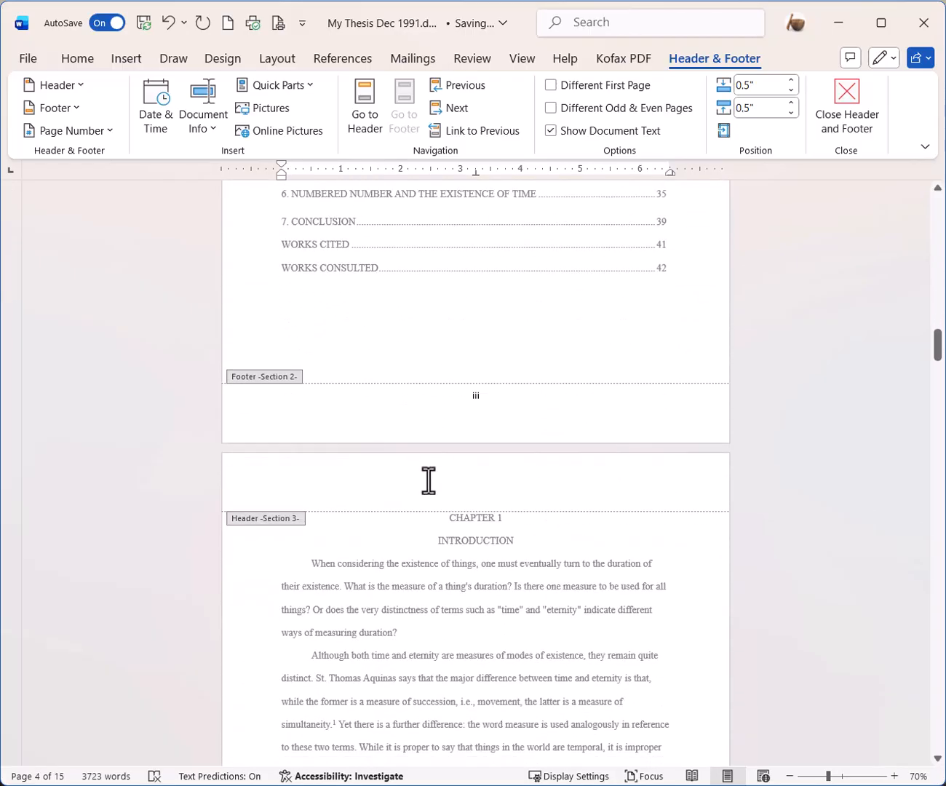
{"action": "scroll", "coordinate": [573, 517], "scroll_direction": "down", "scroll_amount": 2}
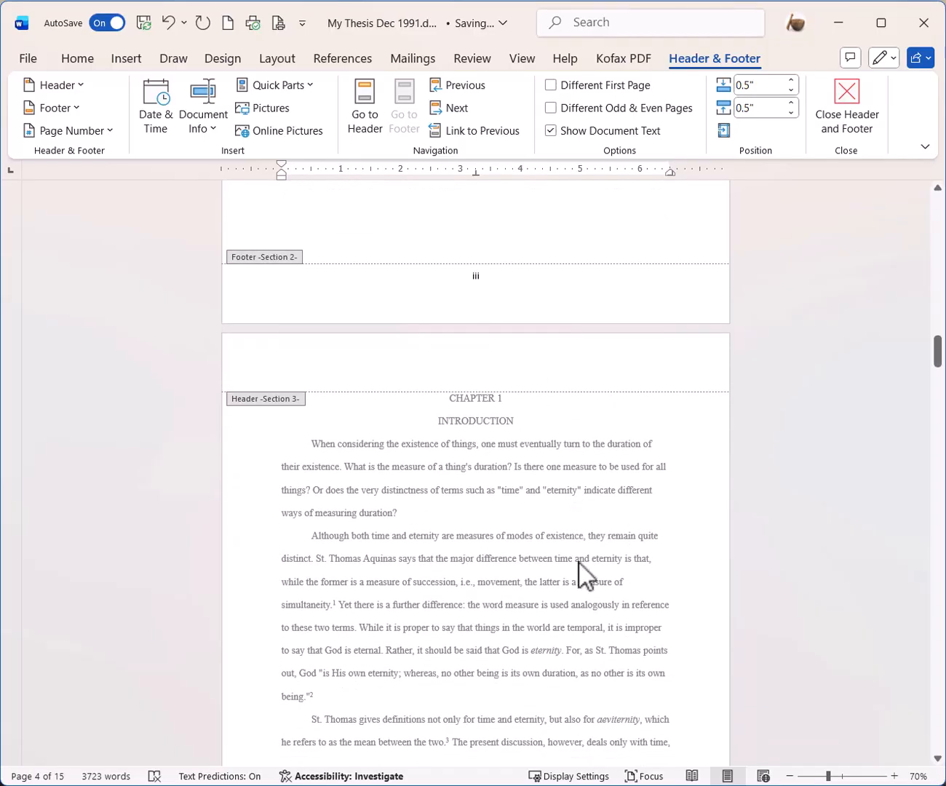
{"action": "scroll", "coordinate": [579, 563], "scroll_direction": "down", "scroll_amount": 3}
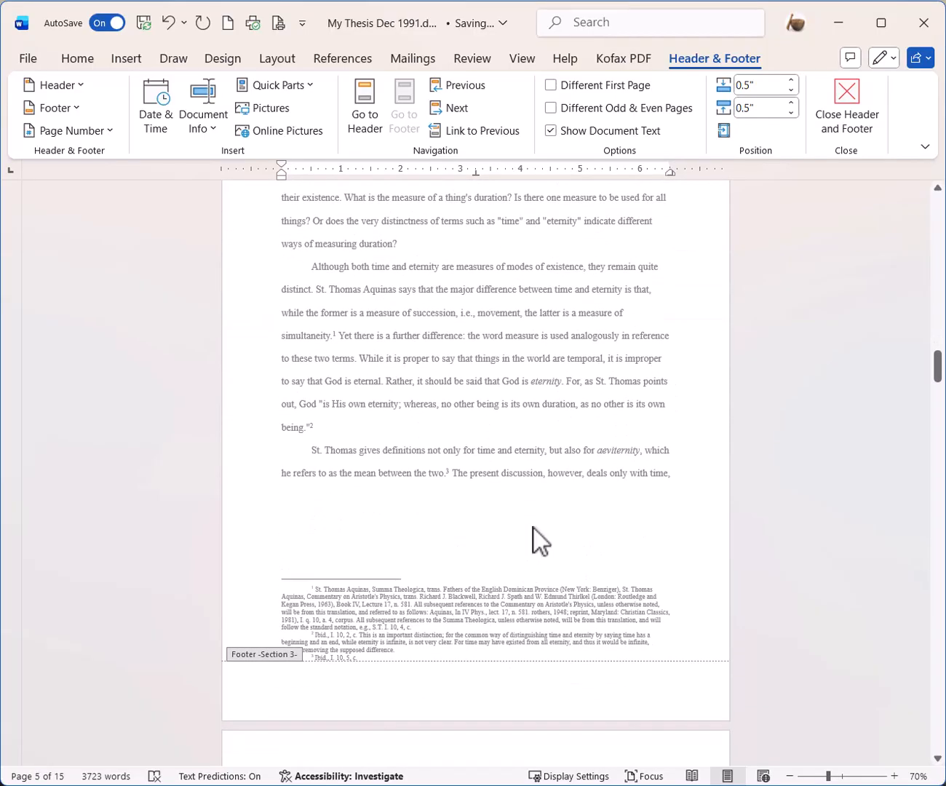
{"action": "scroll", "coordinate": [509, 418], "scroll_direction": "up", "scroll_amount": 3}
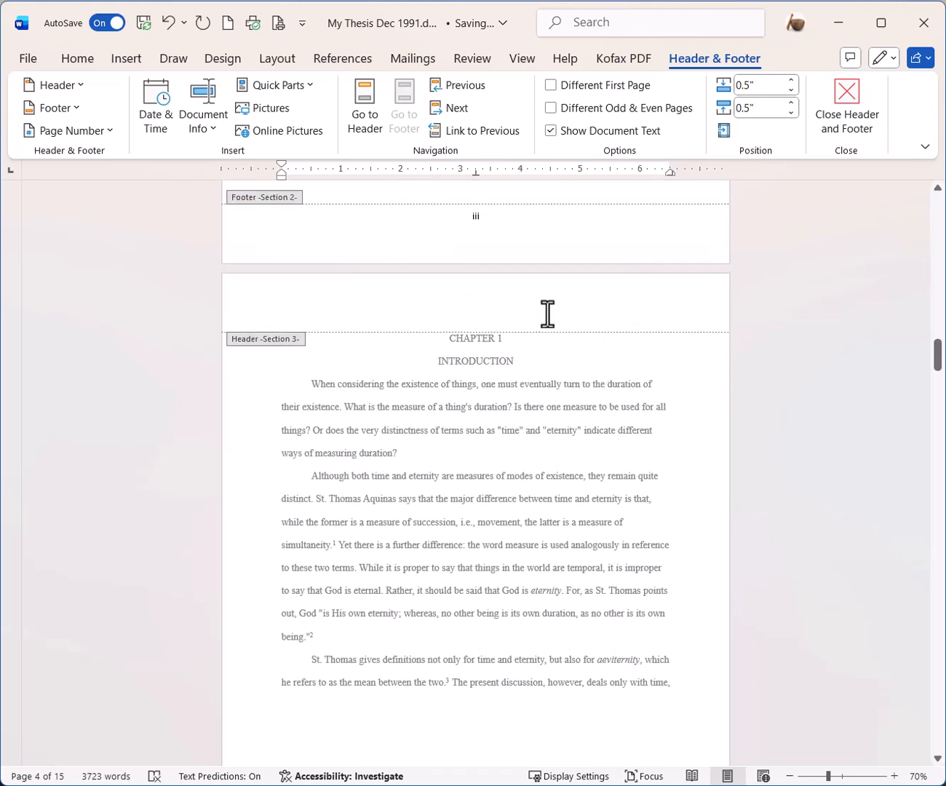
- Give the chapter's first page a different header/footer and add a centred bottom page number
{"action": "left_click", "coordinate": [482, 307]}
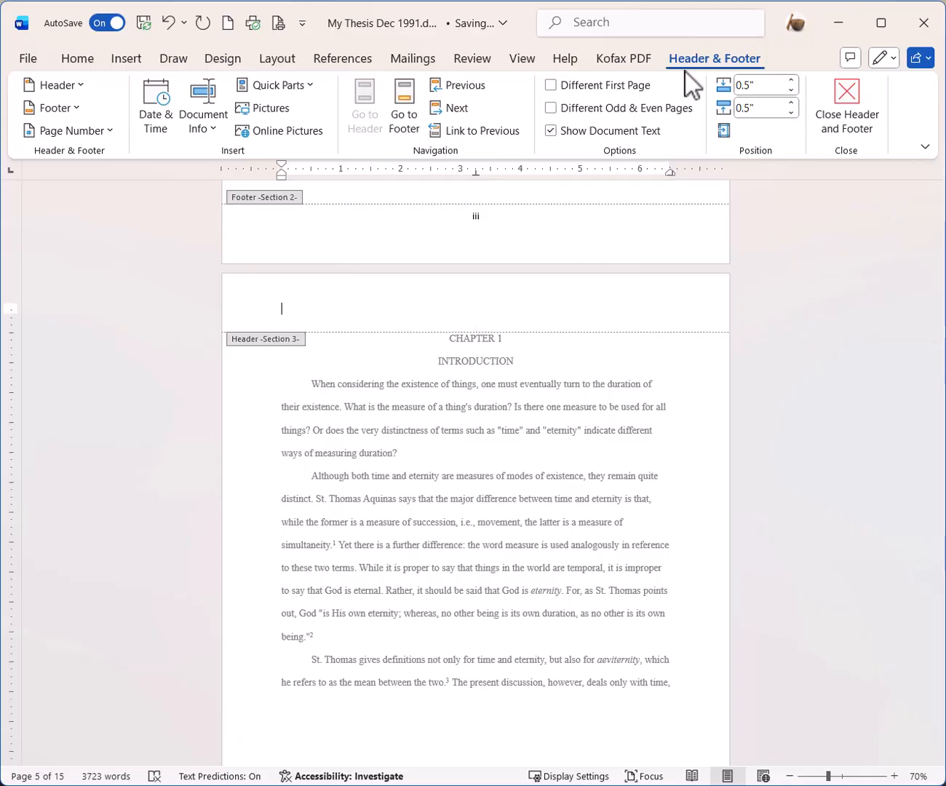
{"action": "left_click", "coordinate": [551, 86]}
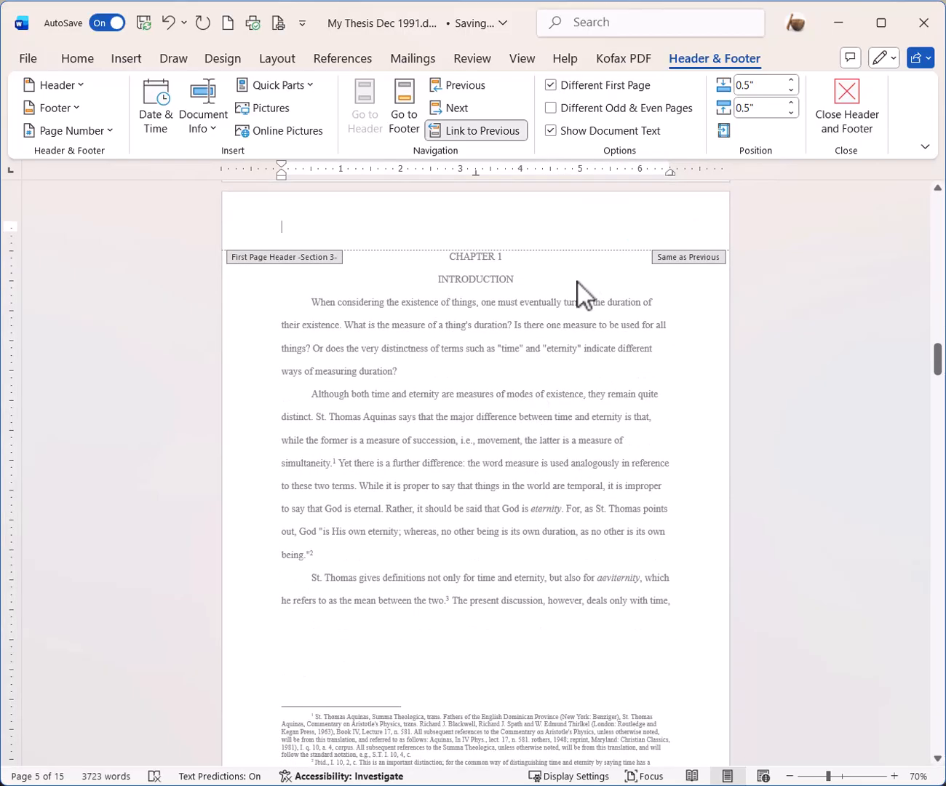
{"action": "scroll", "coordinate": [579, 282], "scroll_direction": "down", "scroll_amount": 3}
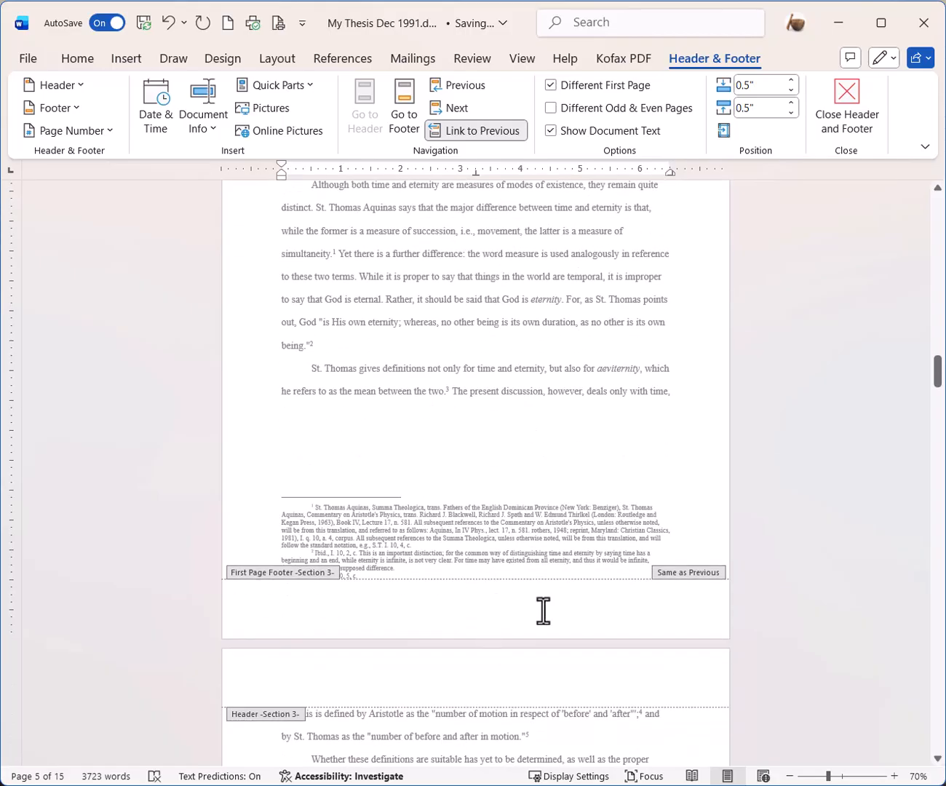
{"action": "left_click", "coordinate": [459, 611]}
{"action": "left_click", "coordinate": [109, 131]}
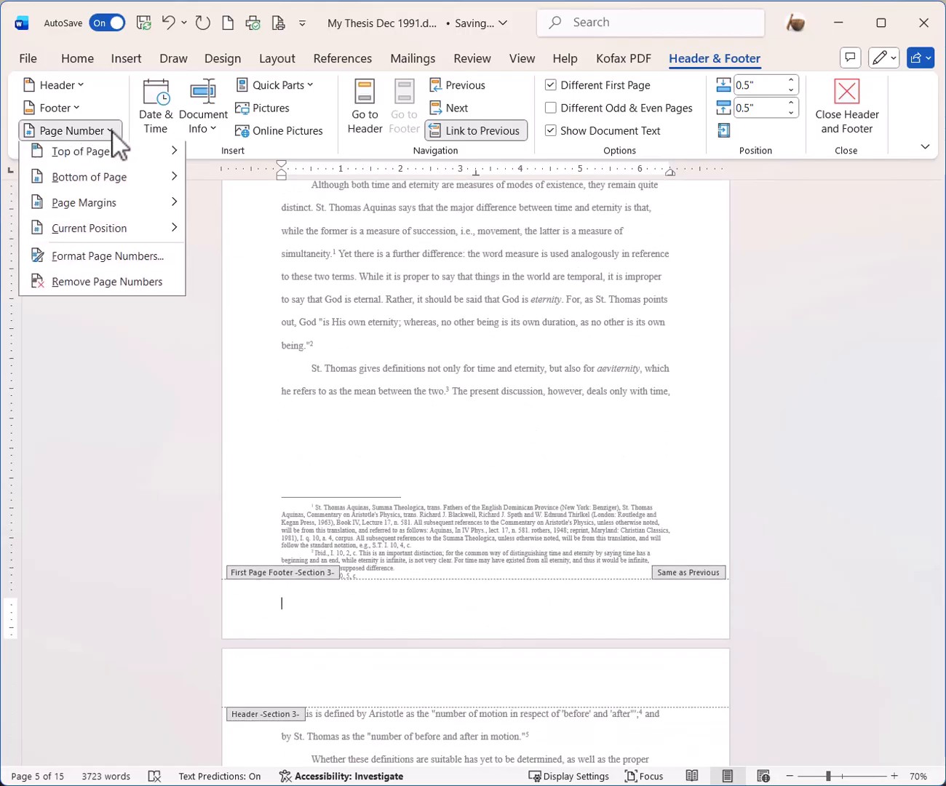
{"action": "mouse_move", "coordinate": [113, 188]}
{"action": "left_click", "coordinate": [356, 372]}
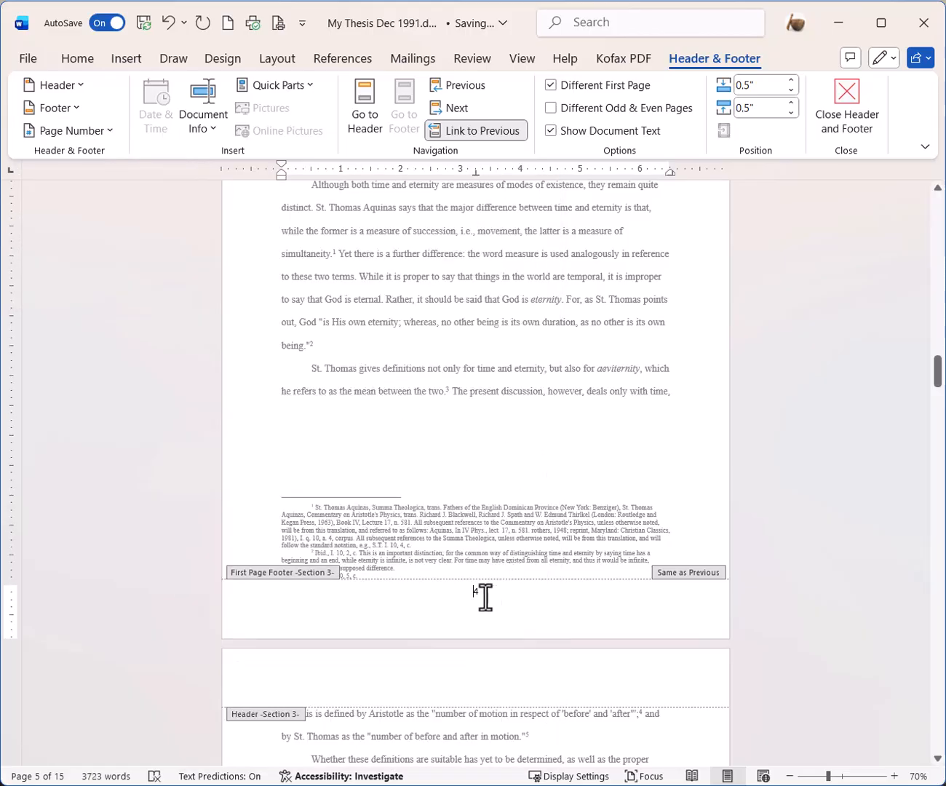
- Restart the Introduction section's page numbering at 1
{"action": "left_click", "coordinate": [112, 133]}
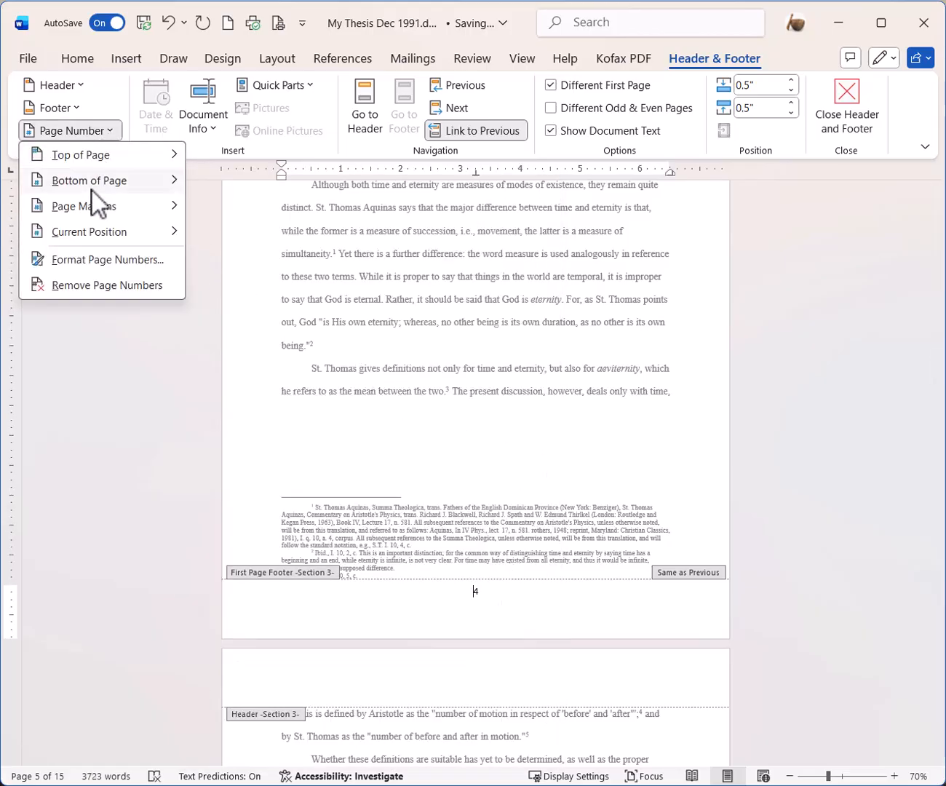
{"action": "left_click", "coordinate": [102, 259]}
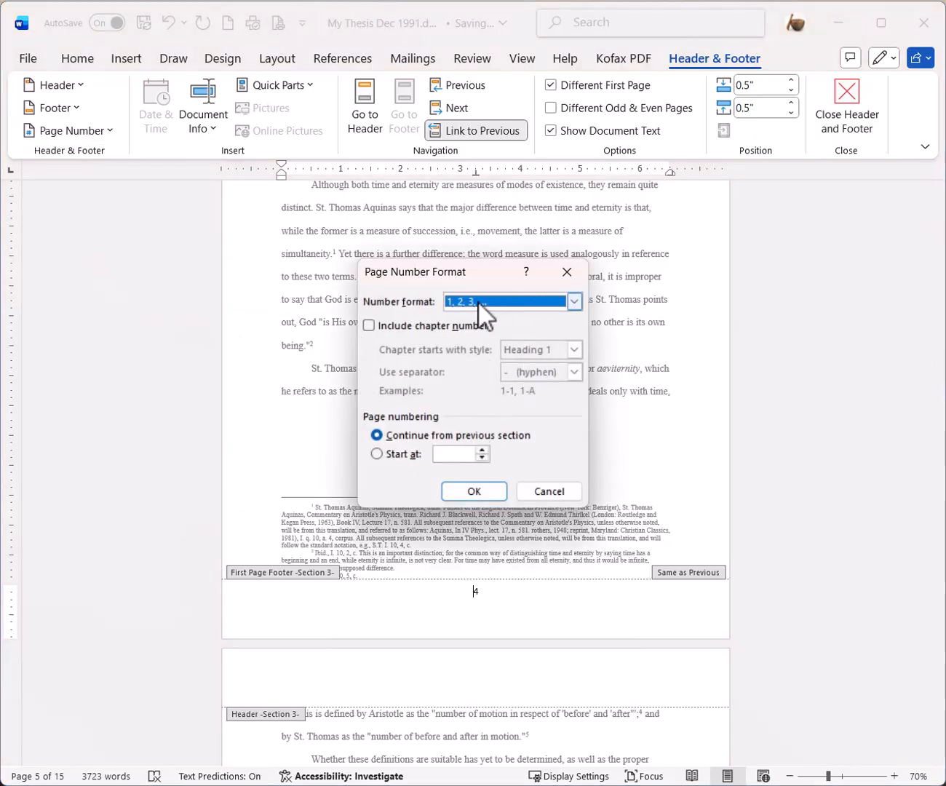
{"action": "left_click", "coordinate": [376, 454]}
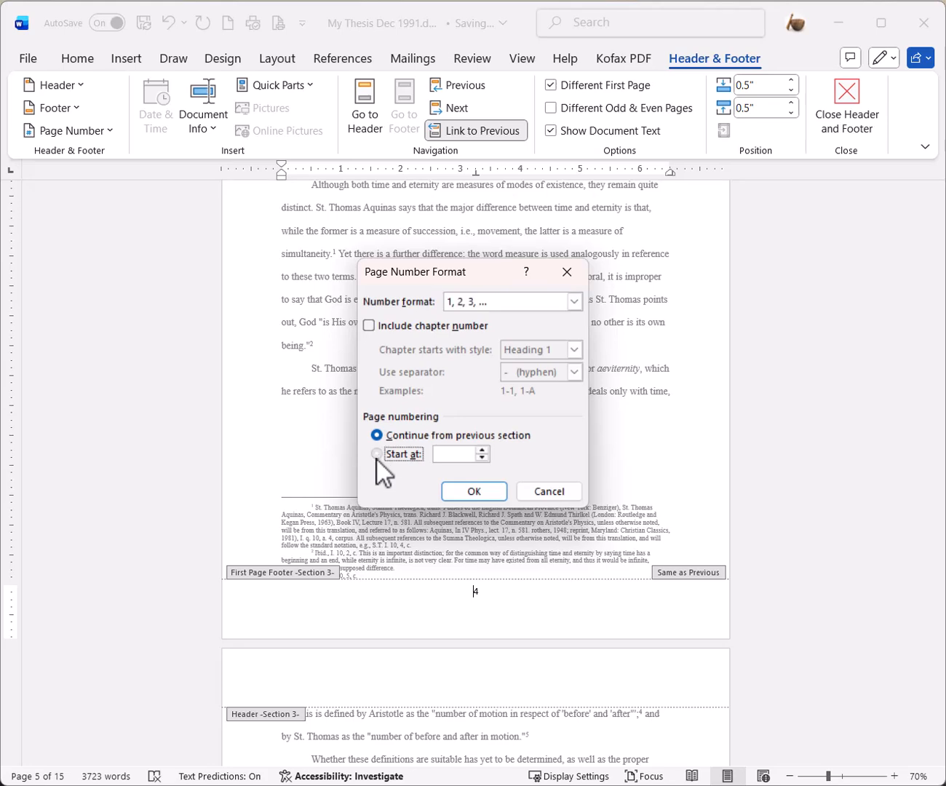
{"action": "left_click", "coordinate": [470, 497]}
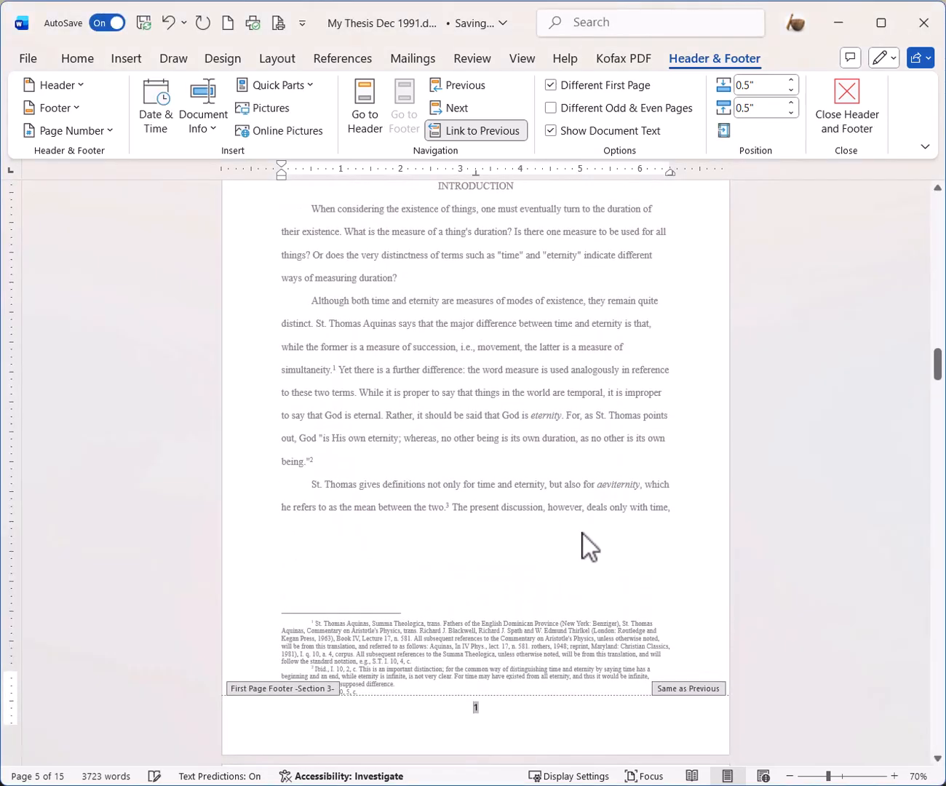
- Add a Plain Number 3 page number at the top right of the Introduction's page 6 header
{"action": "scroll", "coordinate": [553, 510], "scroll_direction": "down", "scroll_amount": 3}
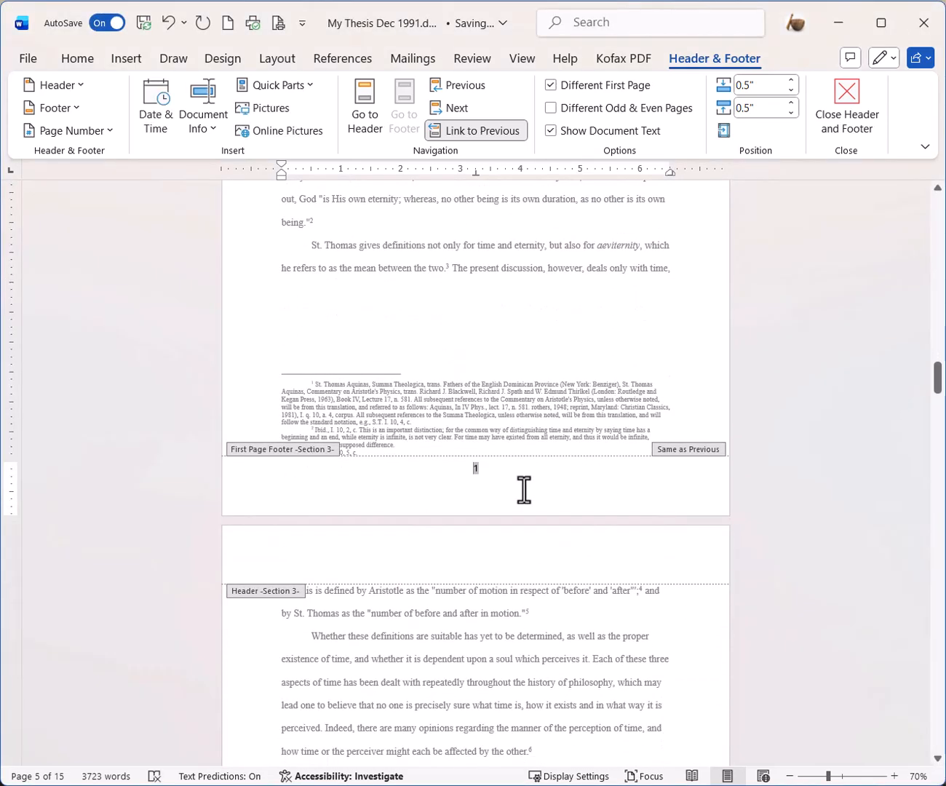
{"action": "left_click", "coordinate": [489, 563]}
{"action": "scroll", "coordinate": [604, 552], "scroll_direction": "down", "scroll_amount": 6}
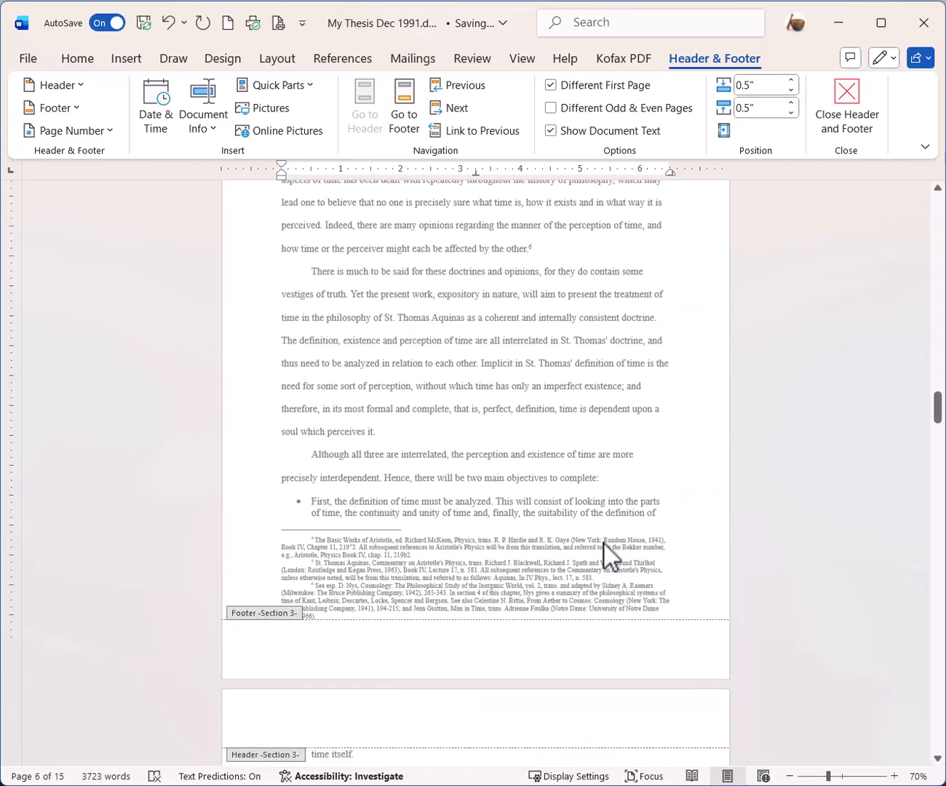
{"action": "scroll", "coordinate": [510, 509], "scroll_direction": "up", "scroll_amount": 3}
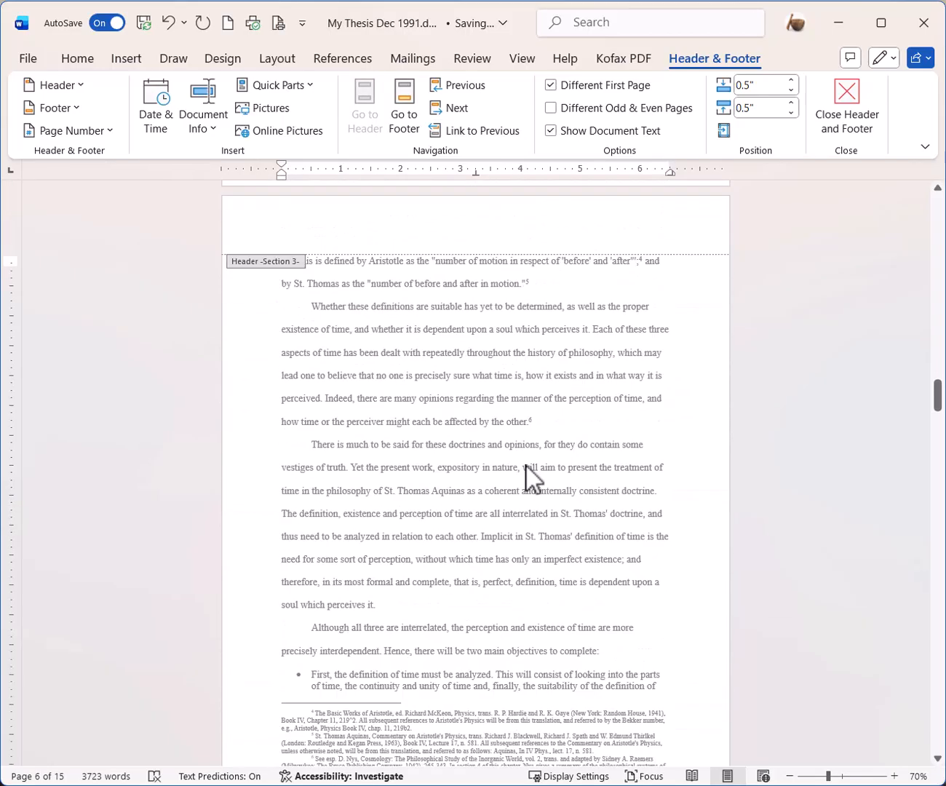
{"action": "scroll", "coordinate": [531, 477], "scroll_direction": "up", "scroll_amount": 2}
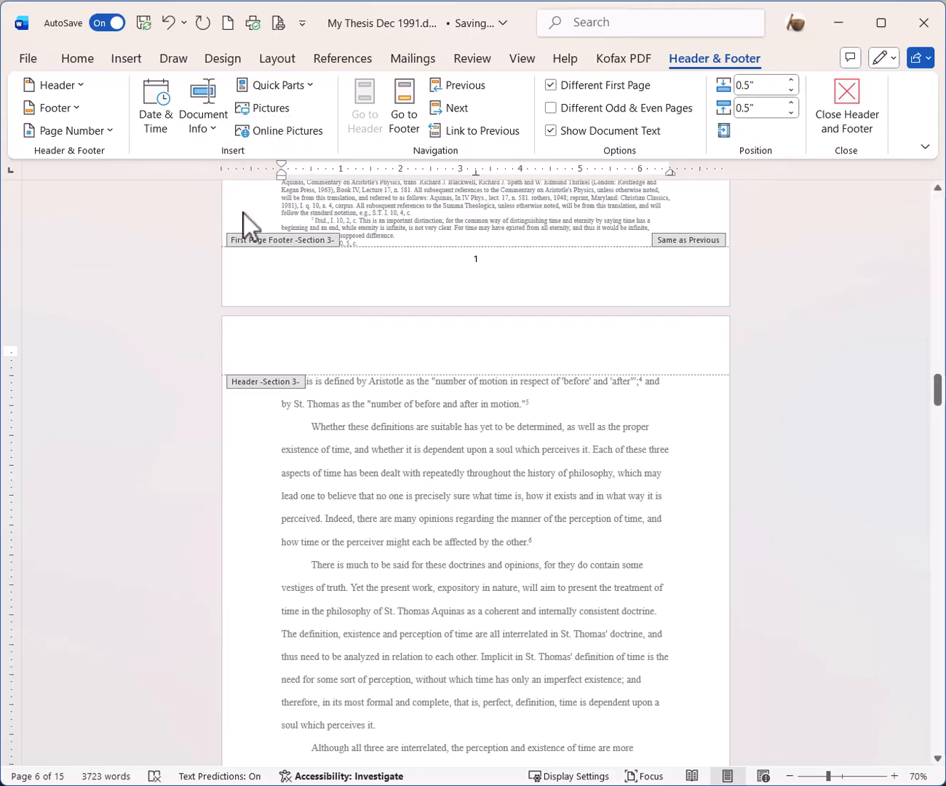
{"action": "left_click", "coordinate": [110, 133]}
{"action": "mouse_move", "coordinate": [118, 160]}
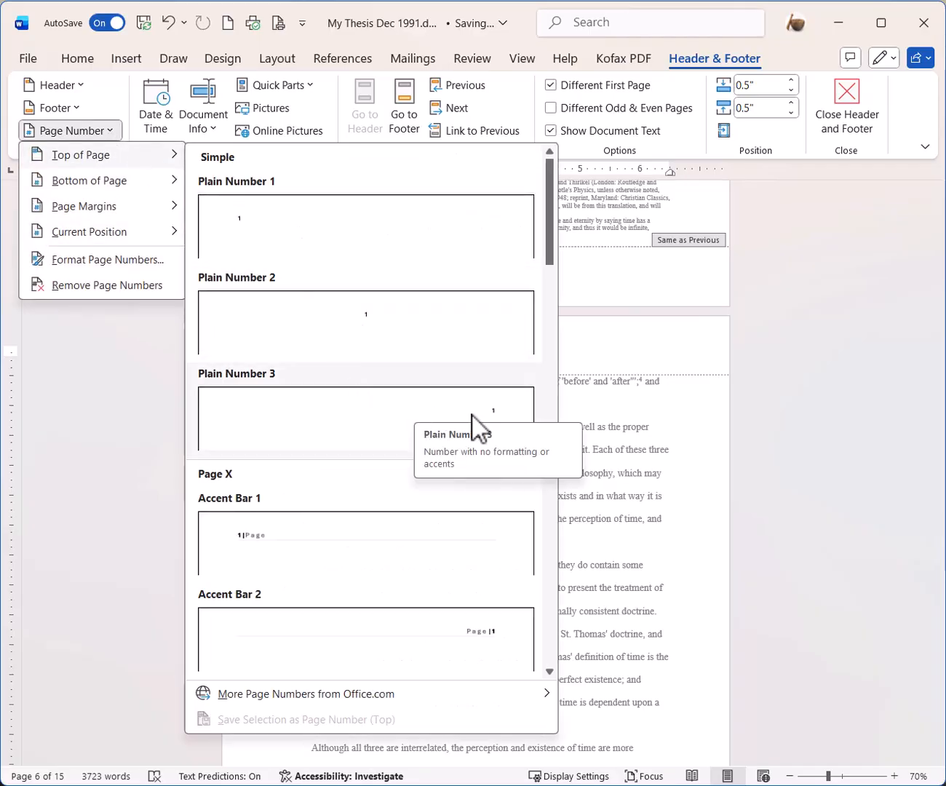
{"action": "left_click", "coordinate": [497, 413]}
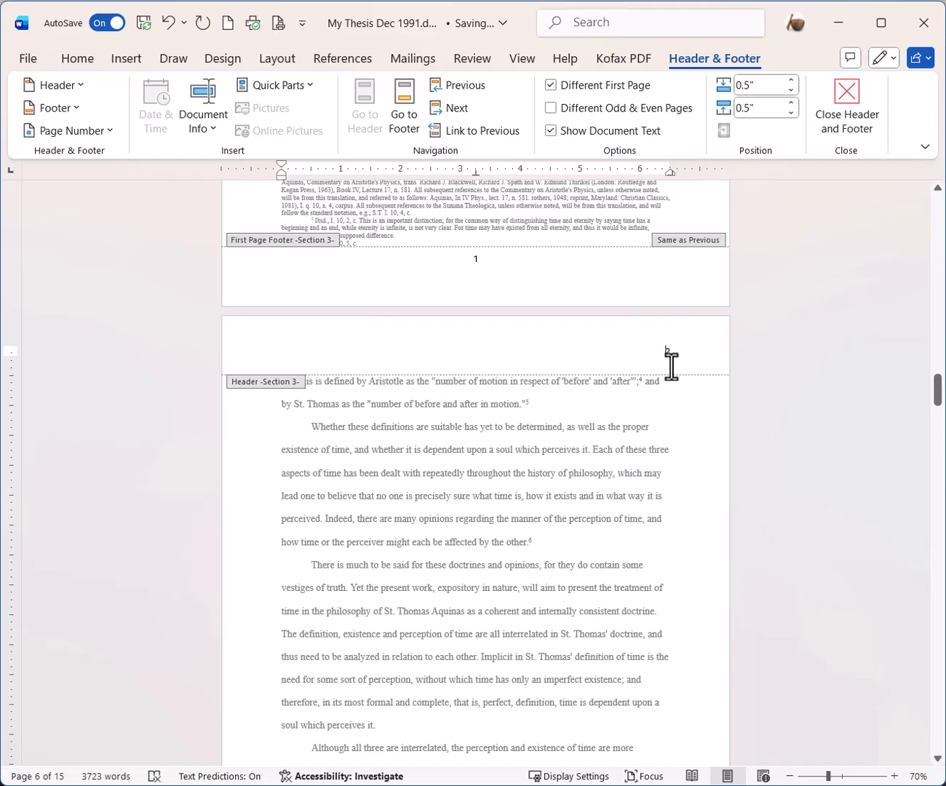
{"action": "scroll", "coordinate": [662, 509], "scroll_direction": "down", "scroll_amount": 10}
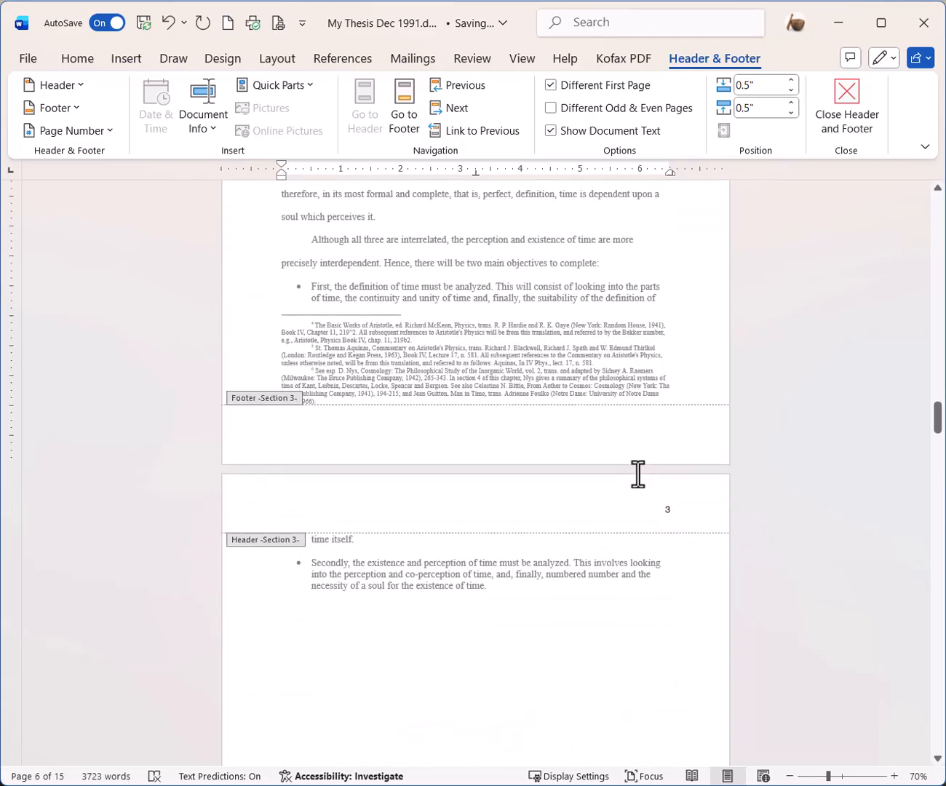
{"action": "scroll", "coordinate": [641, 495], "scroll_direction": "down", "scroll_amount": 10}
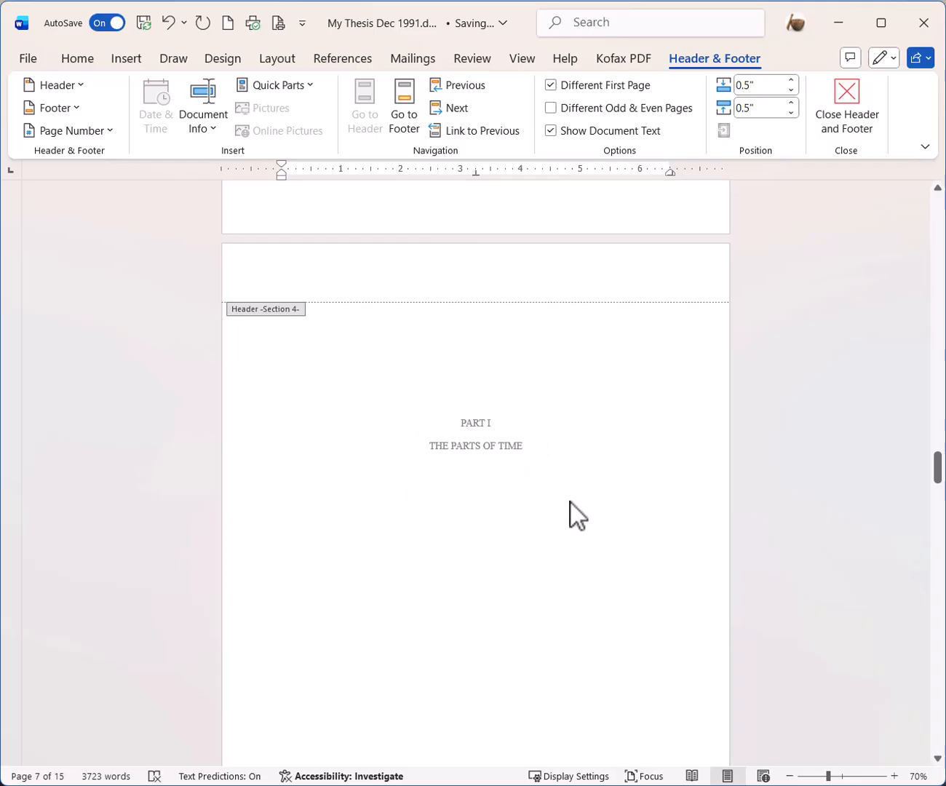
- Turn on Different First Page in the Chapter 2 header
{"action": "scroll", "coordinate": [551, 466], "scroll_direction": "down", "scroll_amount": 3}
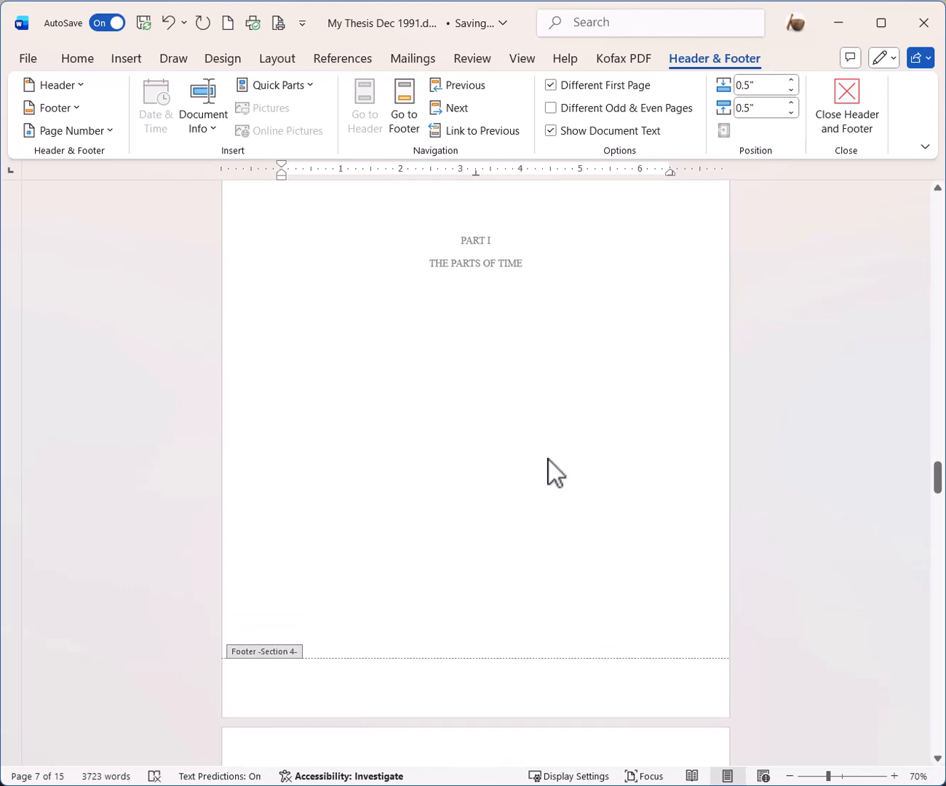
{"action": "scroll", "coordinate": [548, 460], "scroll_direction": "up", "scroll_amount": 3}
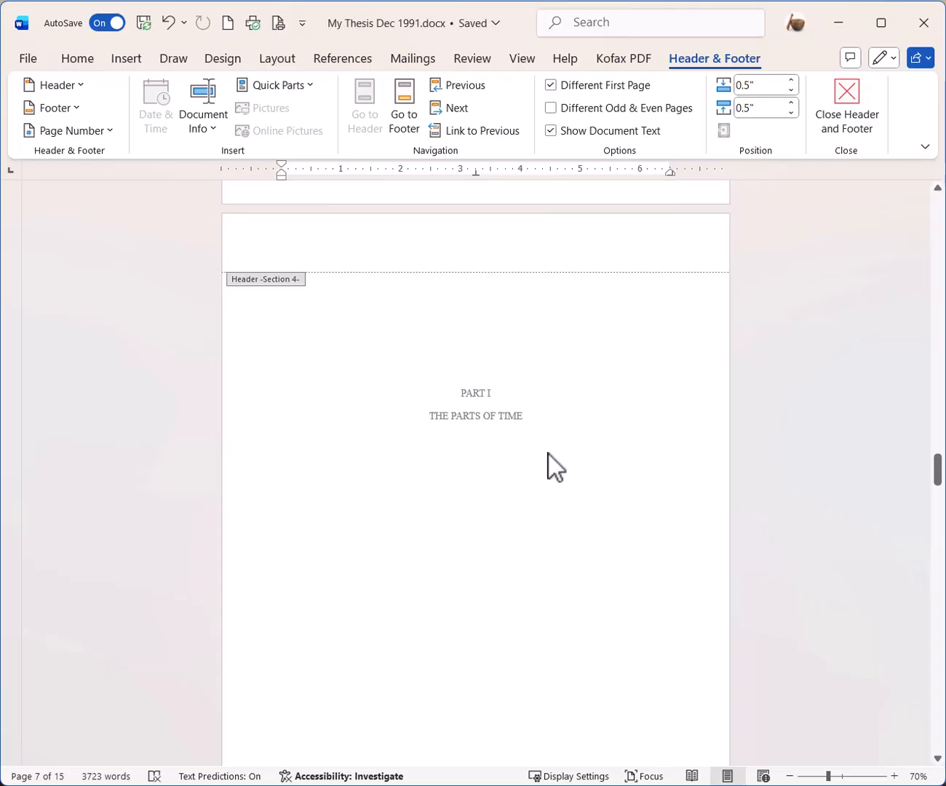
{"action": "scroll", "coordinate": [550, 453], "scroll_direction": "down", "scroll_amount": 3}
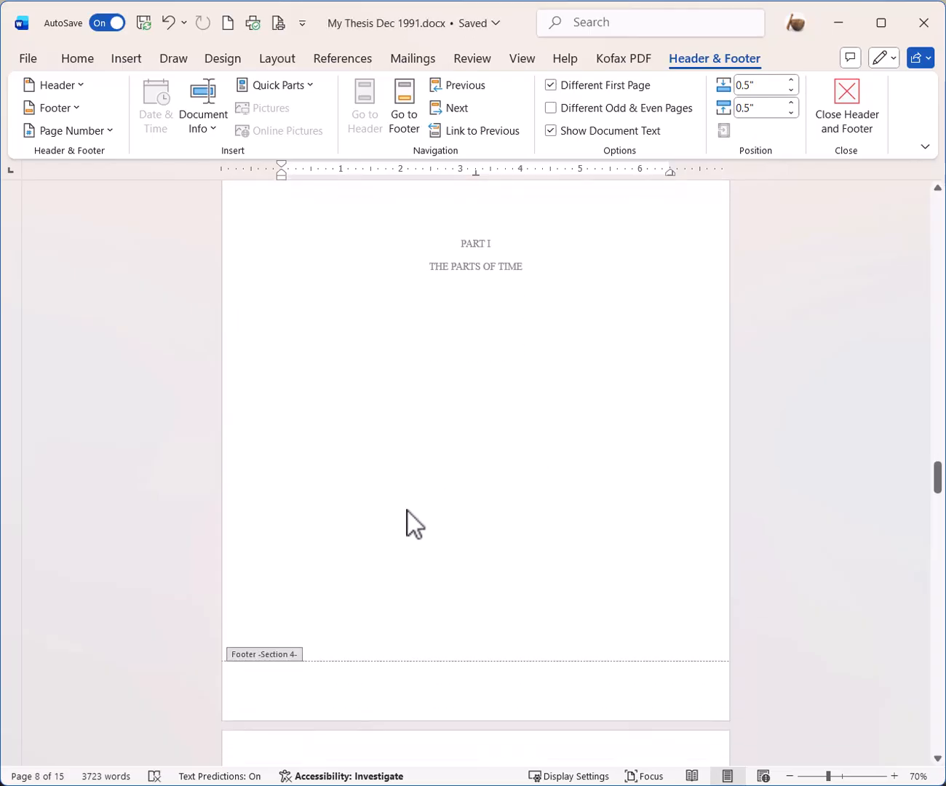
{"action": "scroll", "coordinate": [622, 442], "scroll_direction": "down", "scroll_amount": 8}
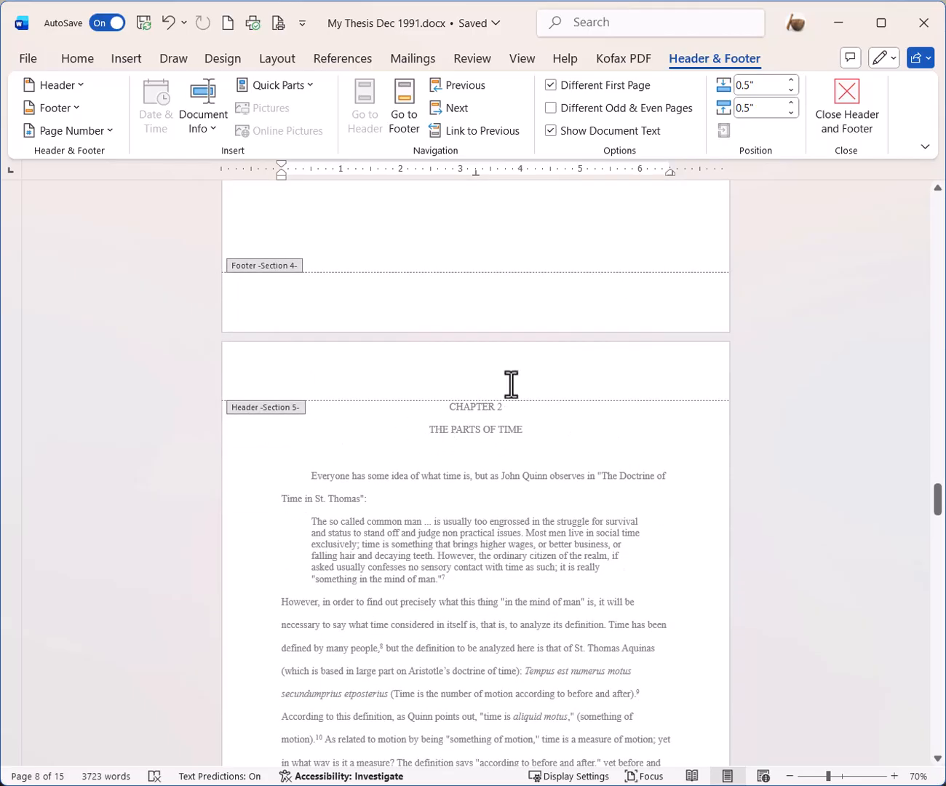
{"action": "left_click", "coordinate": [567, 383]}
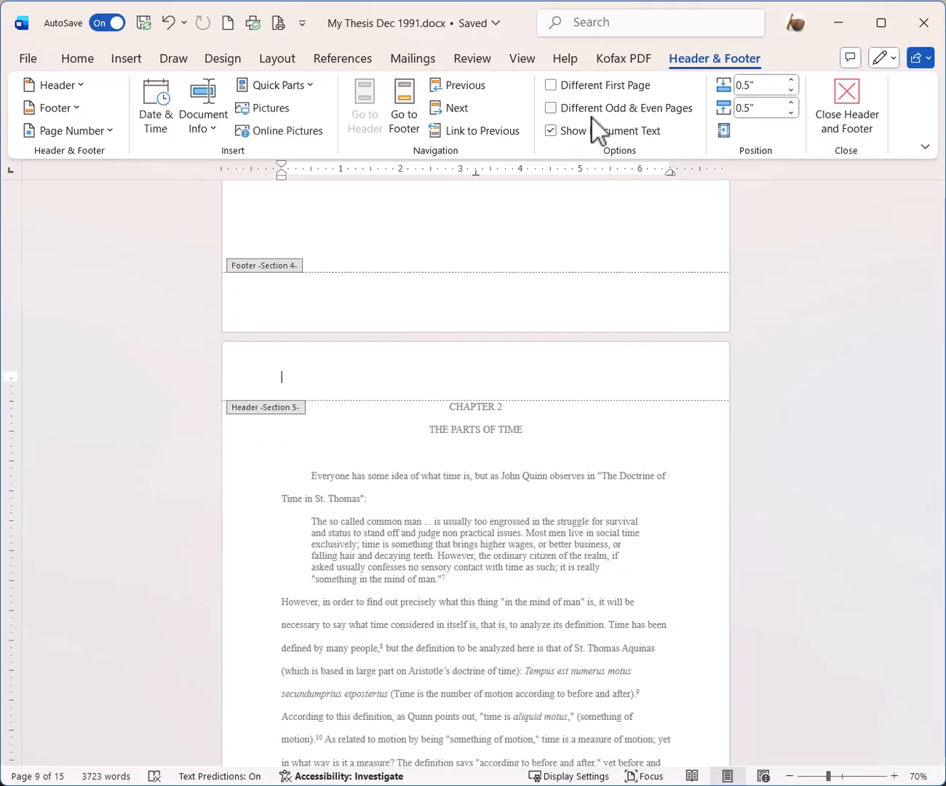
{"action": "left_click", "coordinate": [556, 90]}
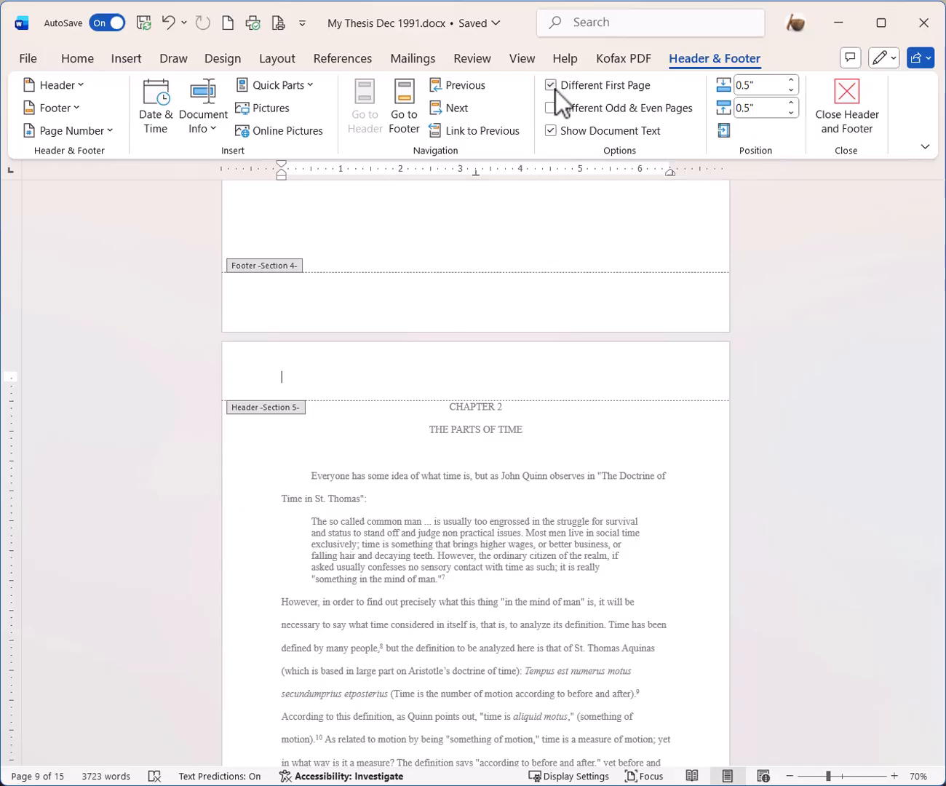
- Add a top-right Plain Number 3 page number on Chapter 2's following pages, showing 6, 7 onward
{"action": "scroll", "coordinate": [568, 451], "scroll_direction": "down", "scroll_amount": 2}
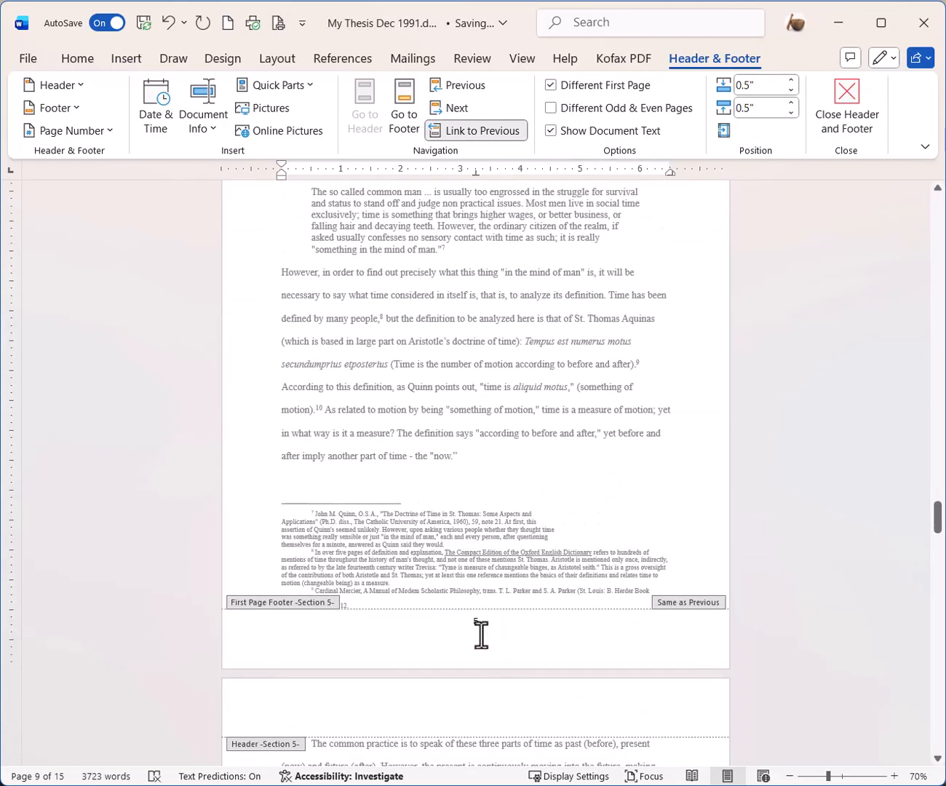
{"action": "scroll", "coordinate": [475, 624], "scroll_direction": "down", "scroll_amount": 3}
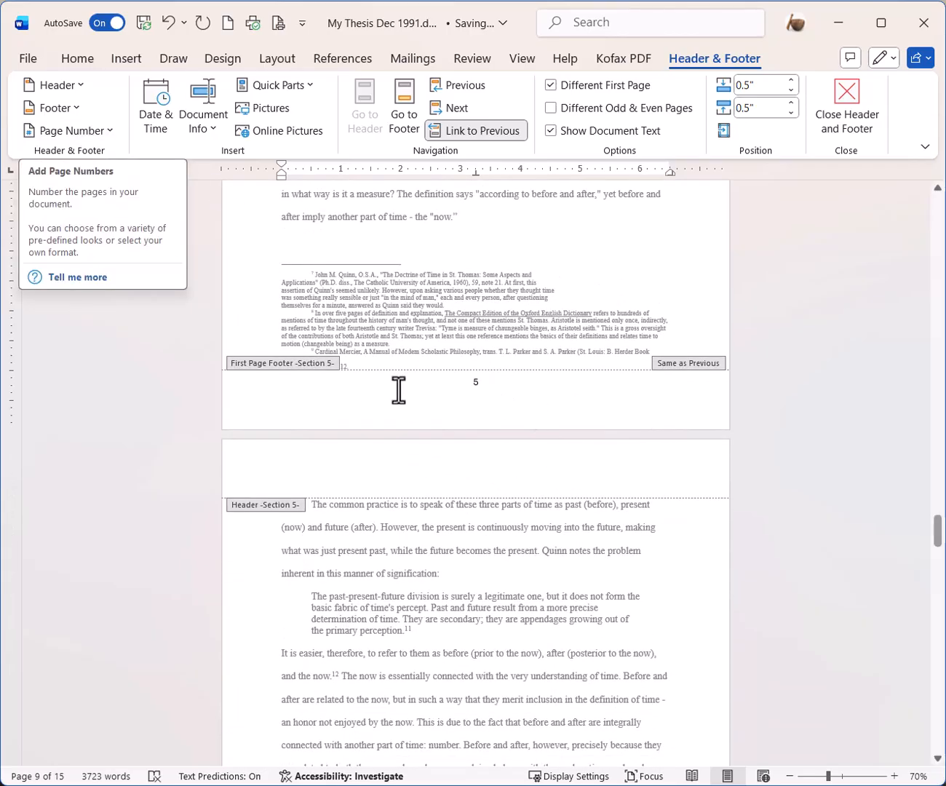
{"action": "left_click", "coordinate": [486, 477]}
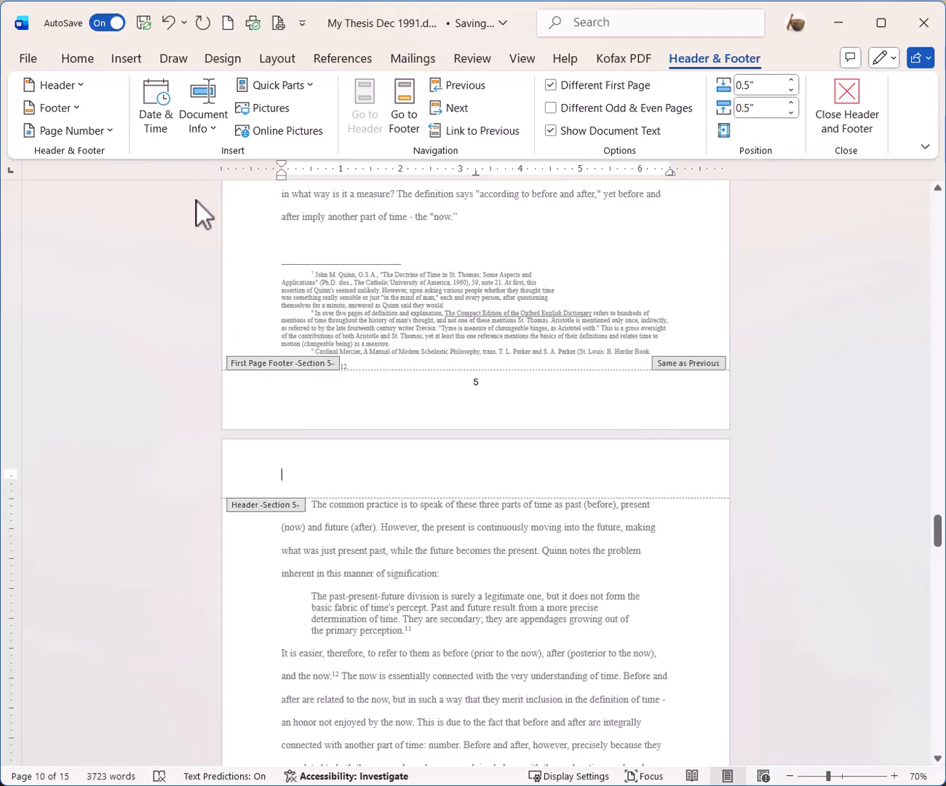
{"action": "left_click", "coordinate": [105, 132]}
{"action": "mouse_move", "coordinate": [114, 161]}
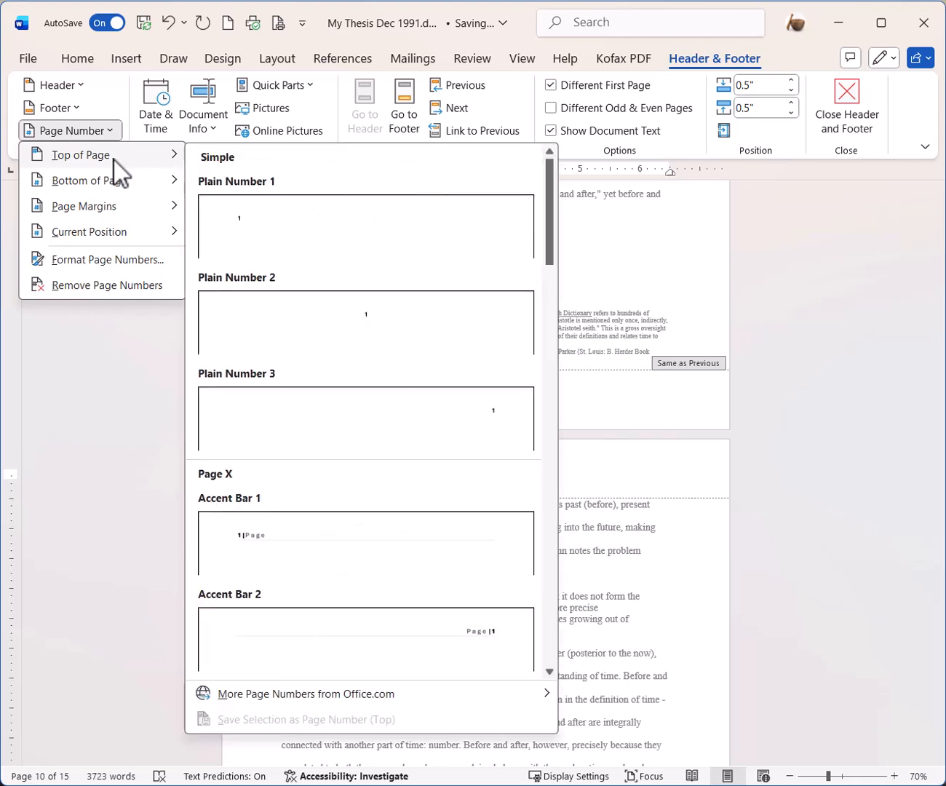
{"action": "left_click", "coordinate": [487, 419]}
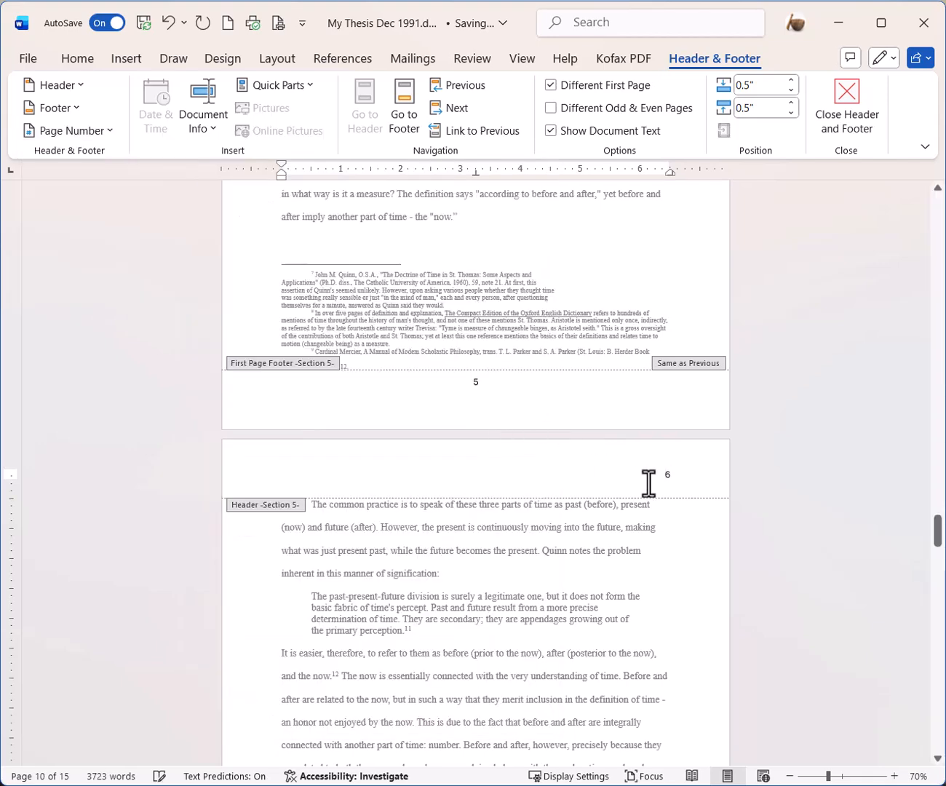
{"action": "scroll", "coordinate": [626, 503], "scroll_direction": "down", "scroll_amount": 9}
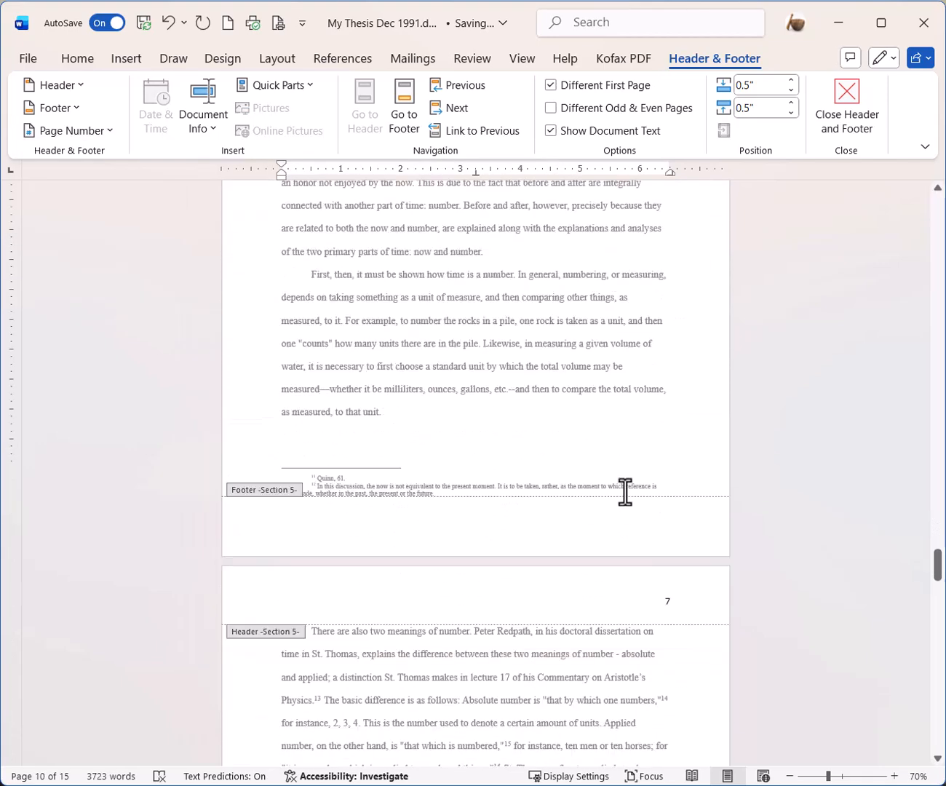
{"action": "left_click_drag", "start_coordinate": [938, 571], "coordinate": [938, 666]}
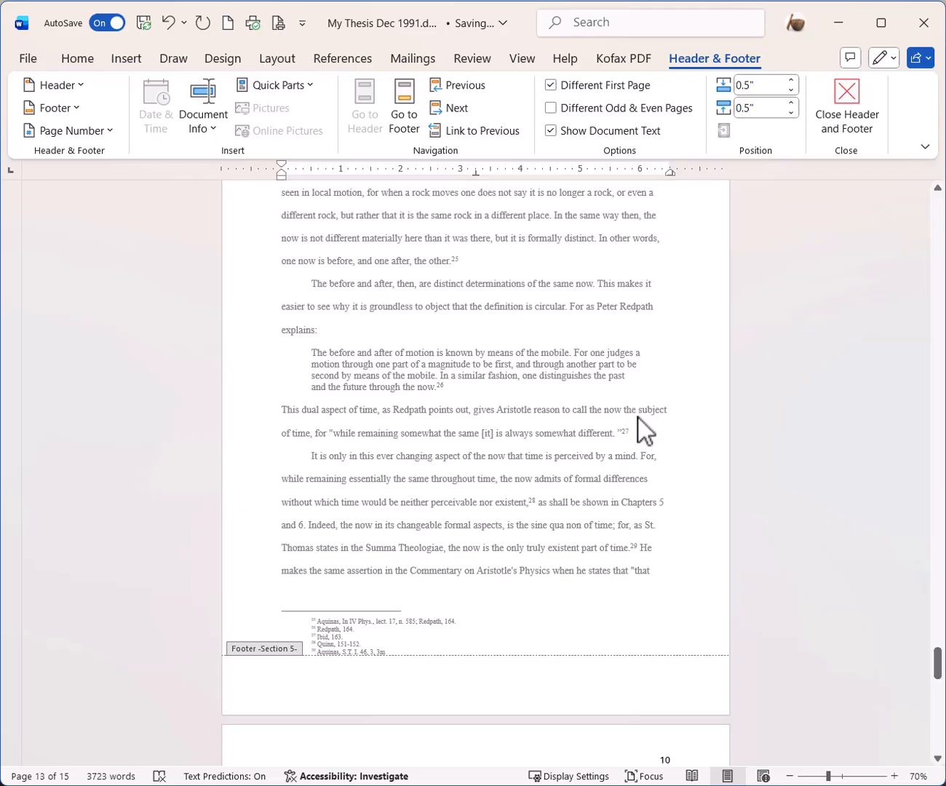
- Return from header and footer editing to the body text and scroll up to the PART I title page
{"action": "left_click_drag", "start_coordinate": [938, 665], "coordinate": [939, 247]}
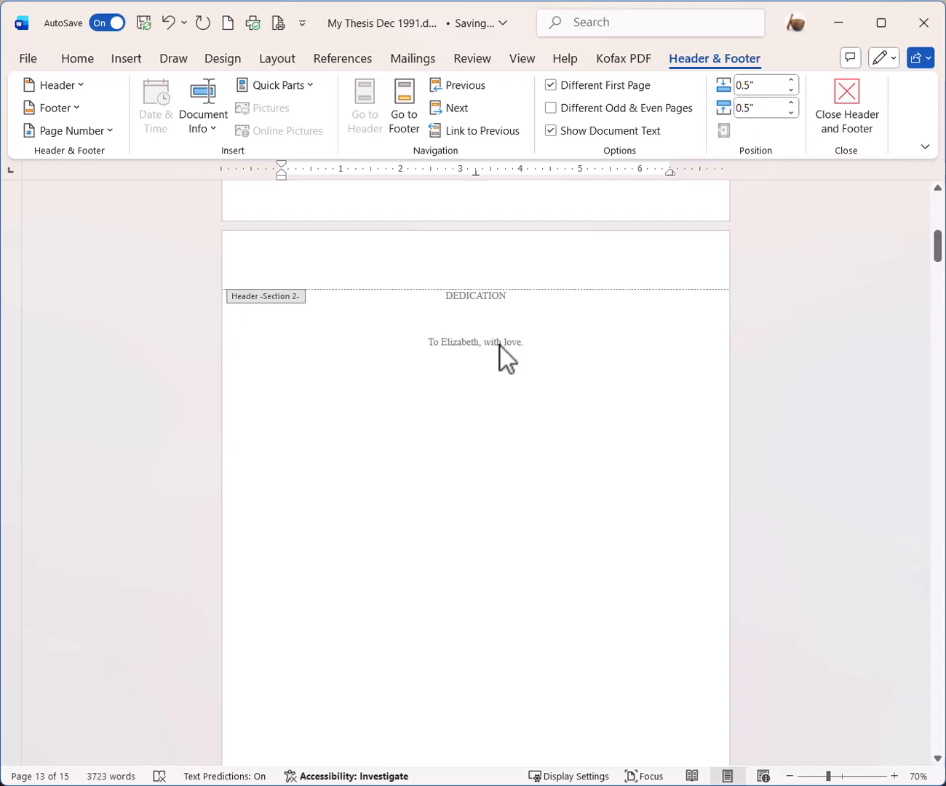
{"action": "double_click", "coordinate": [500, 346]}
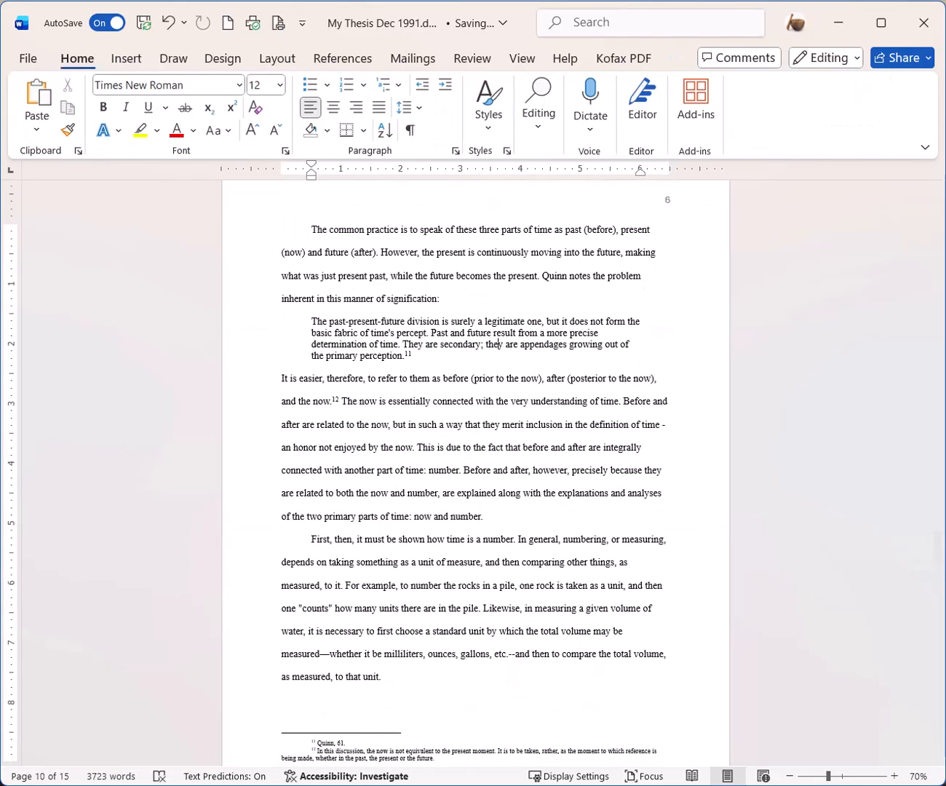
{"action": "scroll", "coordinate": [936, 545], "scroll_direction": "up", "scroll_amount": 6}
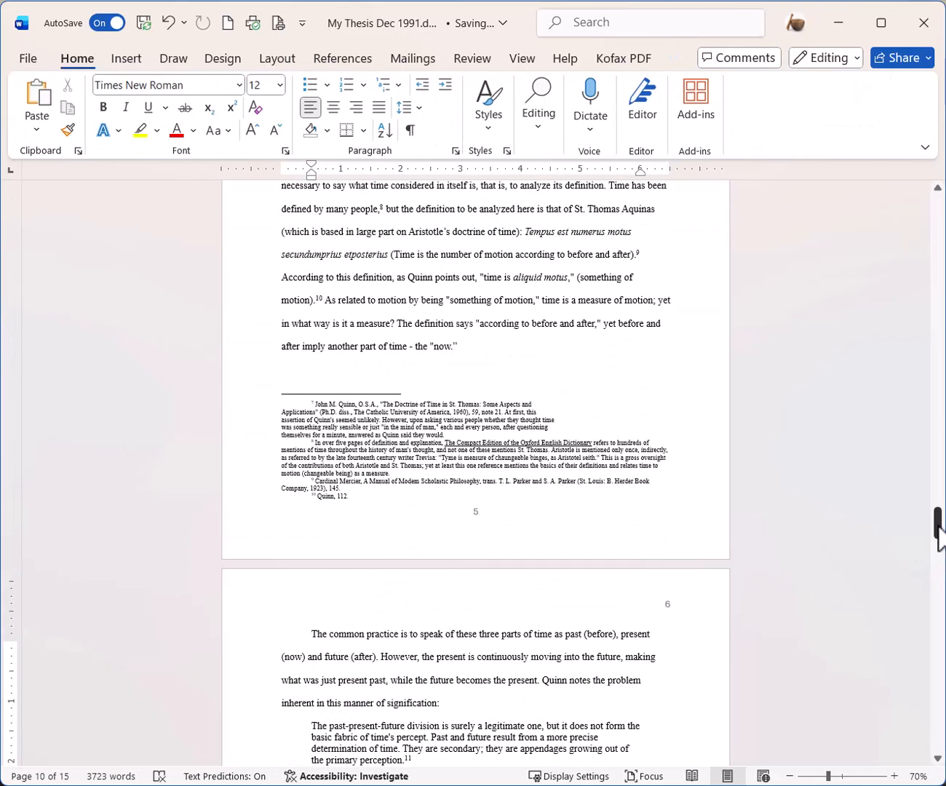
{"action": "left_click_drag", "start_coordinate": [937, 528], "coordinate": [931, 478]}
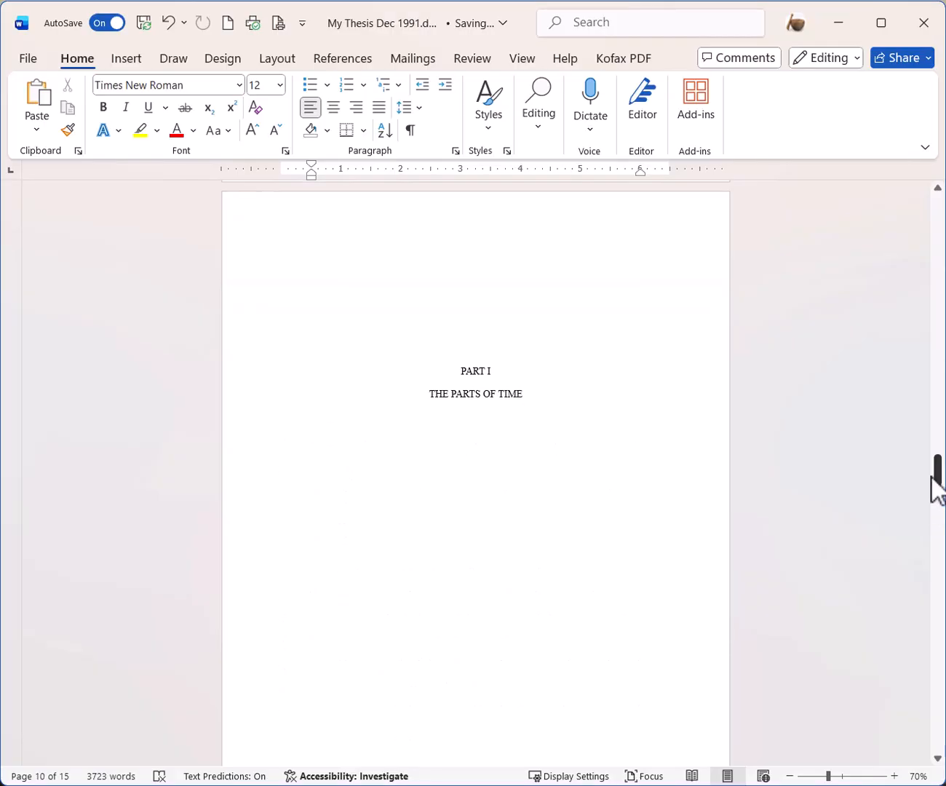